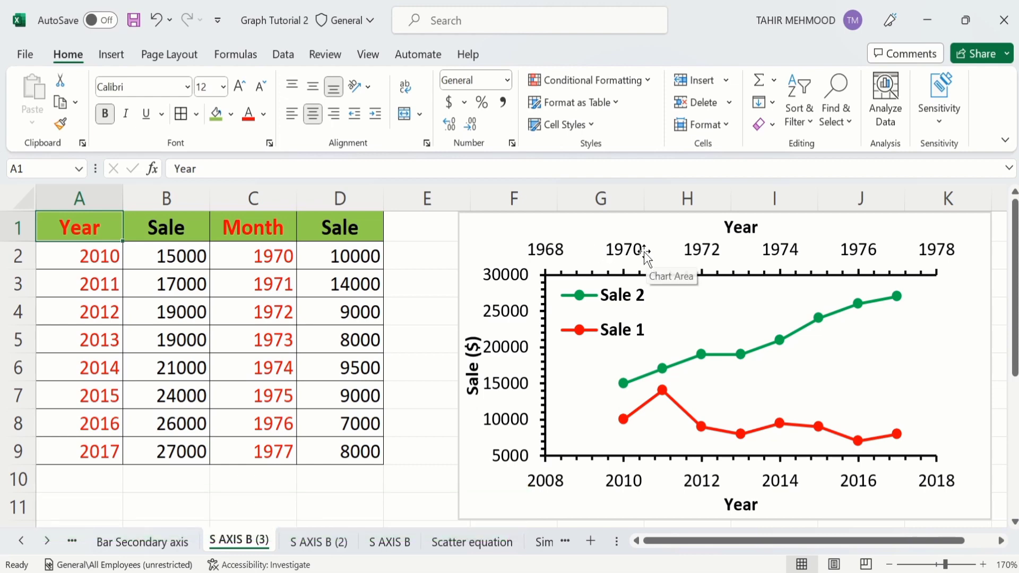
Step: Check the bottom and top 1970s year axes on S AXIS B (3), then go to S AXIS B (2)
click(620, 483)
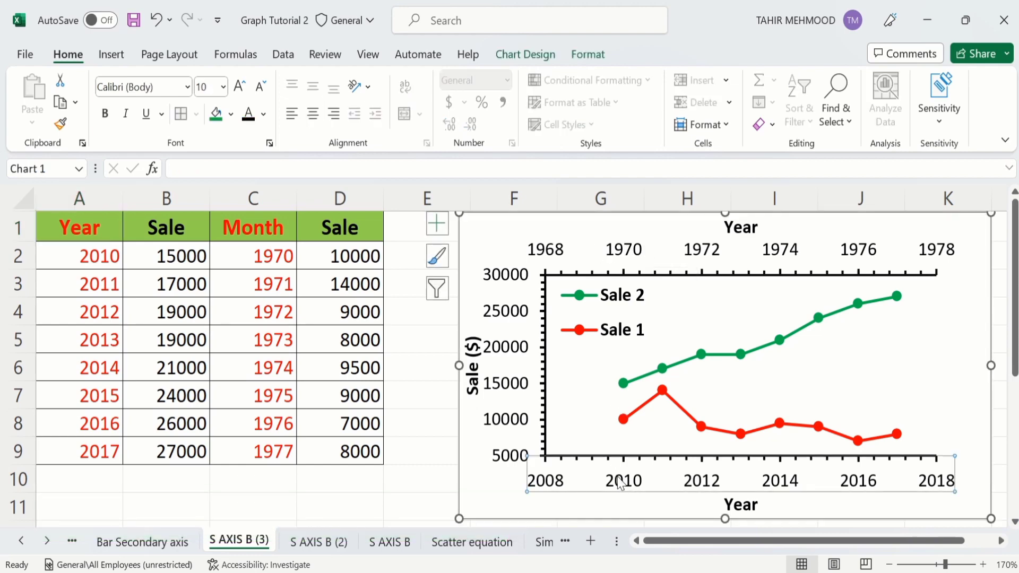
click(629, 257)
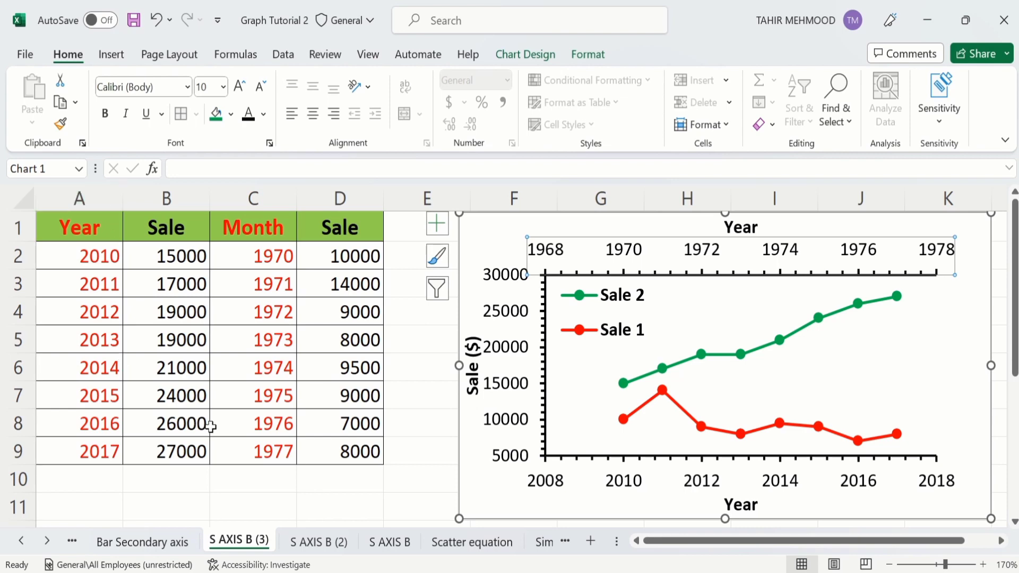
click(555, 481)
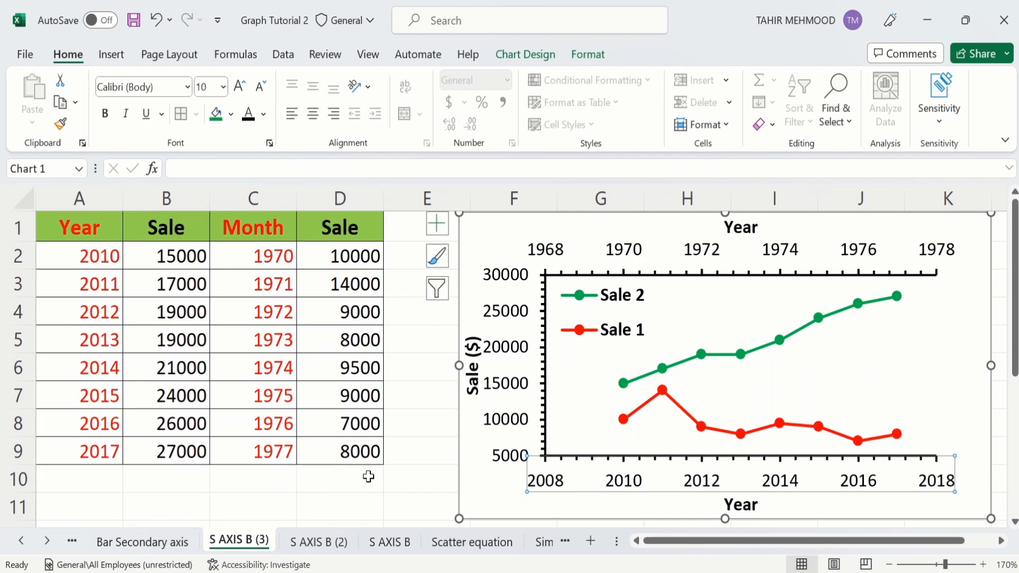
click(389, 541)
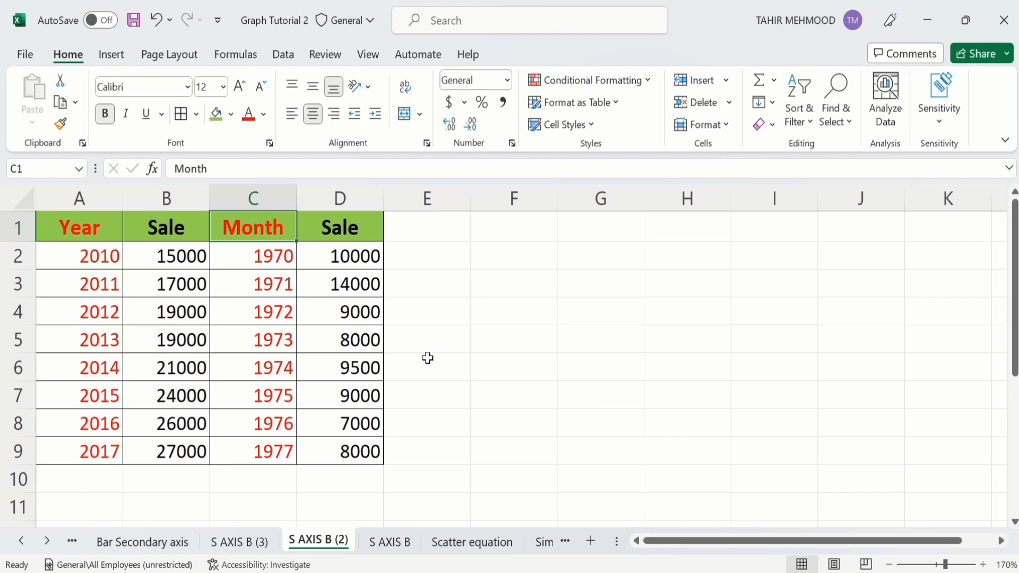
Step: With cell F3 selected, insert an empty Scatter with Smooth Lines chart
click(500, 289)
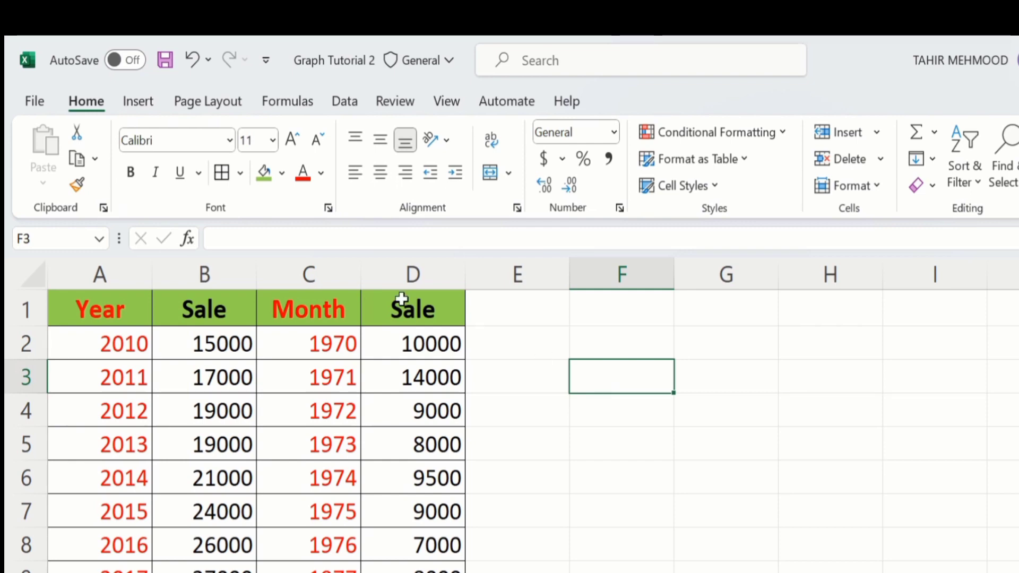
click(139, 102)
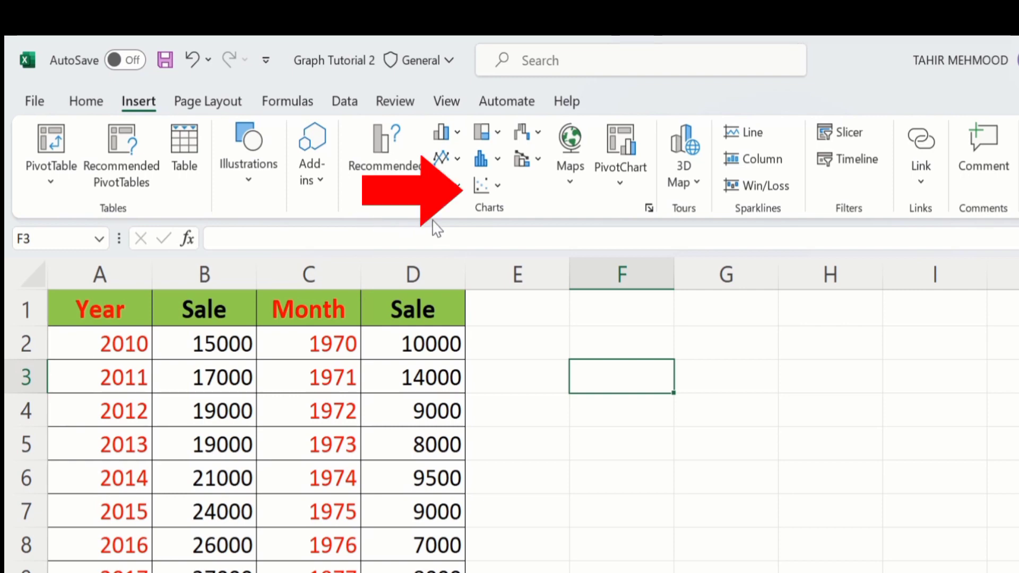
click(498, 186)
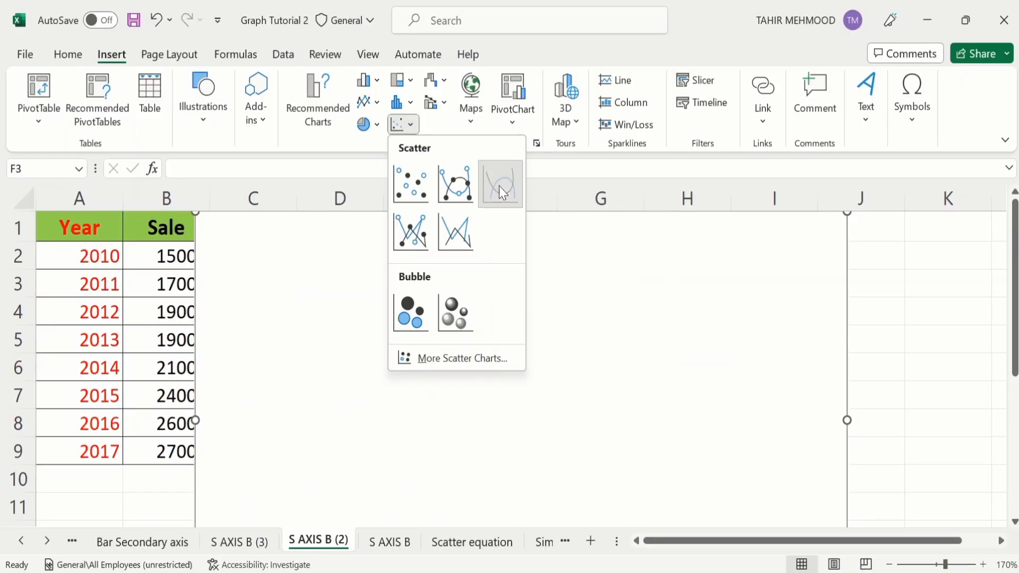
click(605, 258)
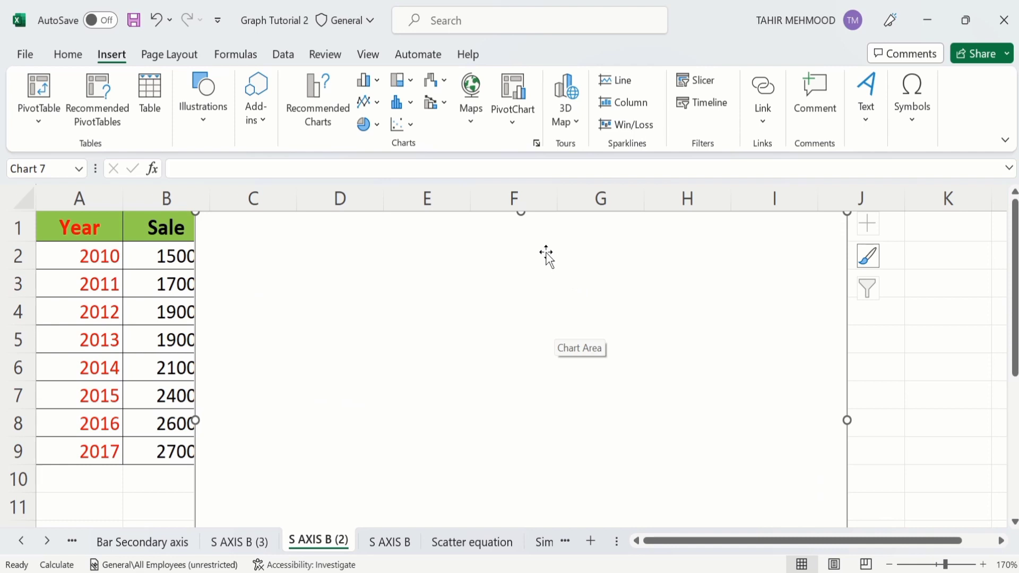
Step: Drag the empty chart off the table and resize it to span columns E–K
drag(546, 254, 597, 255)
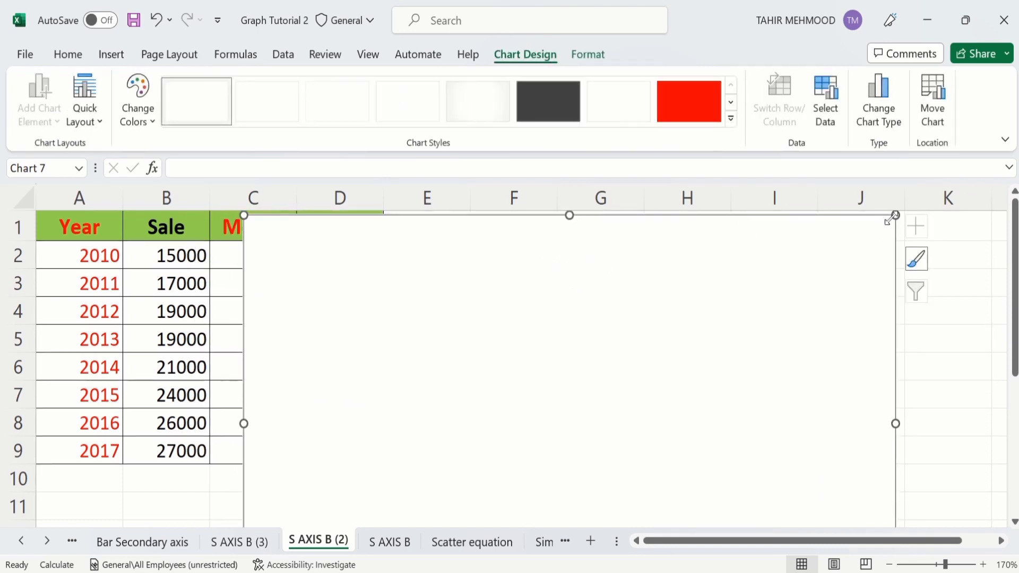
drag(895, 215, 786, 264)
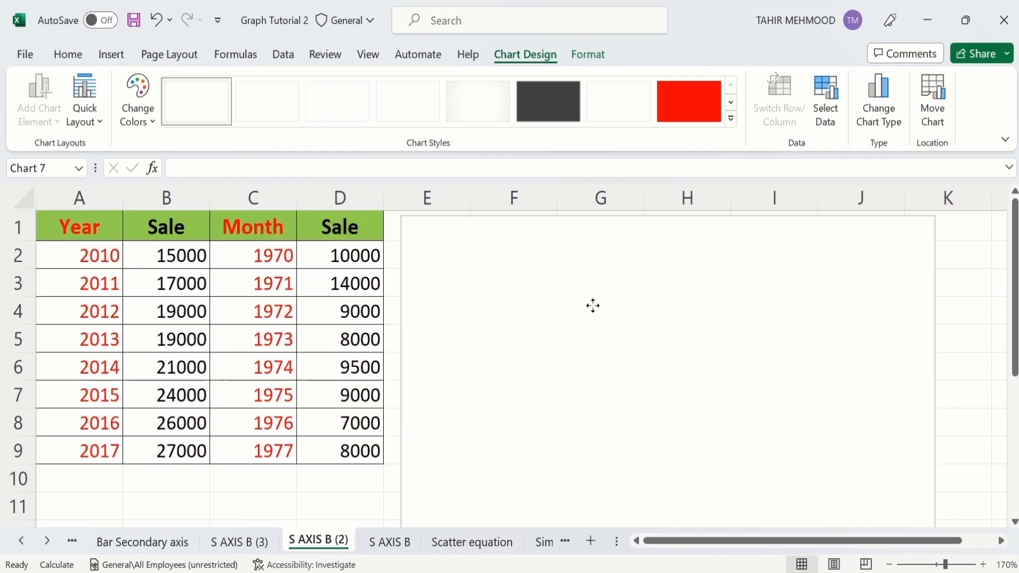
click(593, 305)
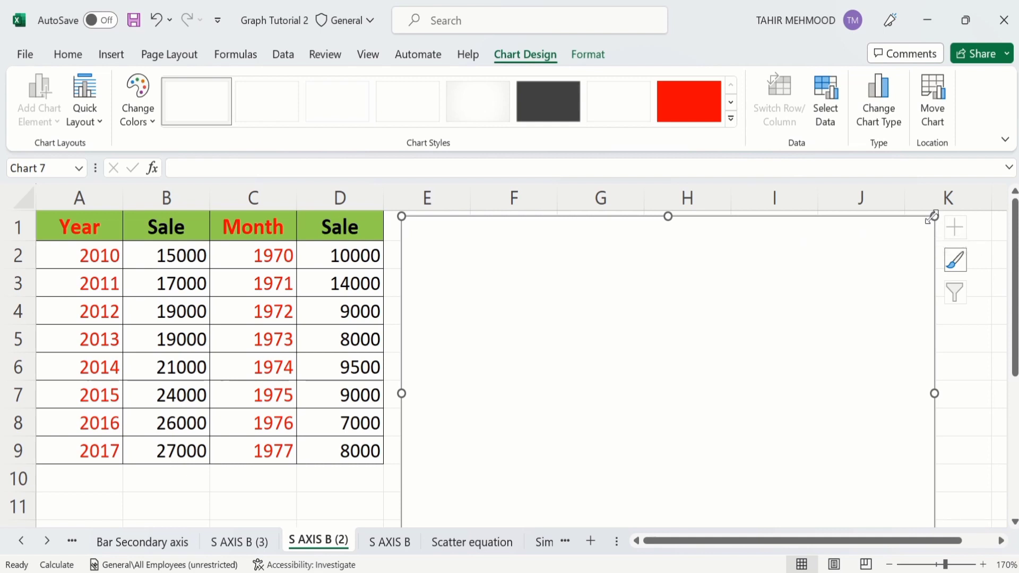
drag(928, 221, 917, 237)
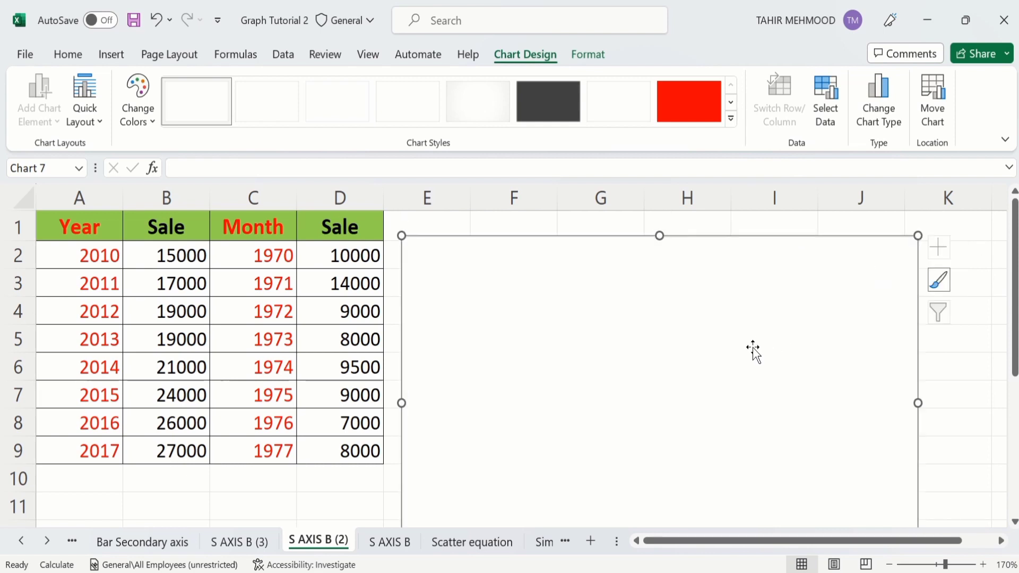
drag(753, 350, 773, 322)
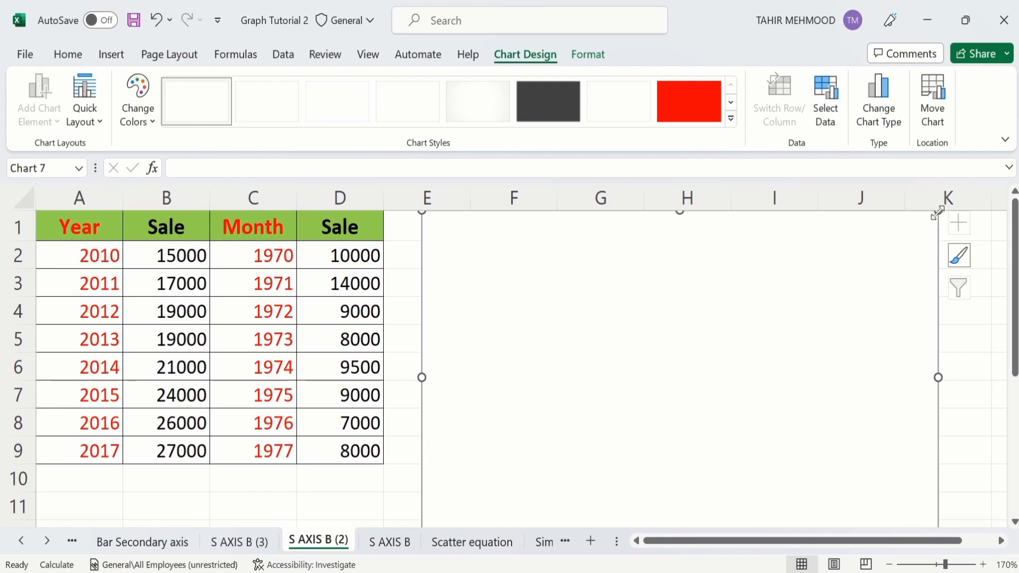
drag(940, 213, 925, 234)
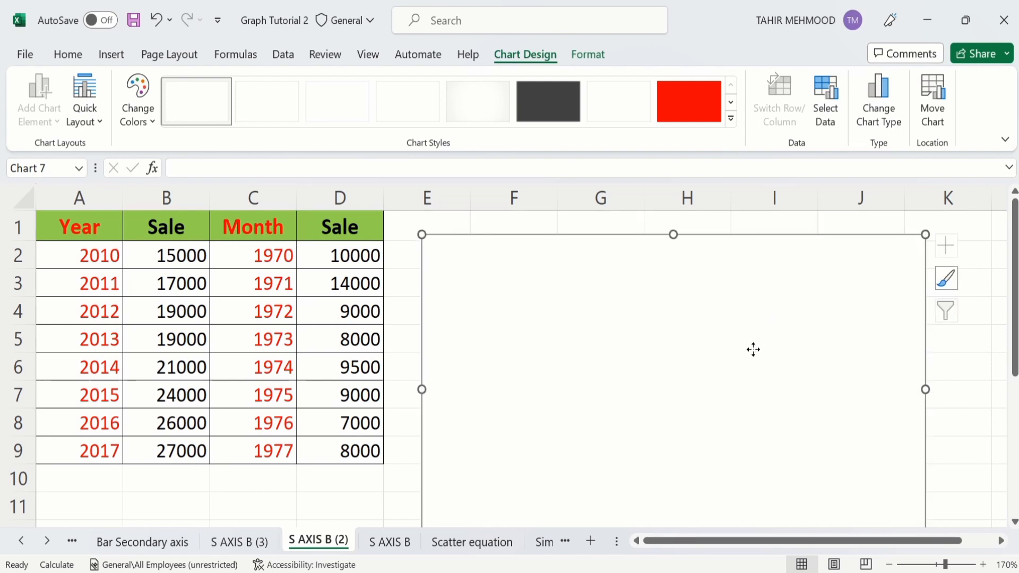
drag(753, 348, 754, 329)
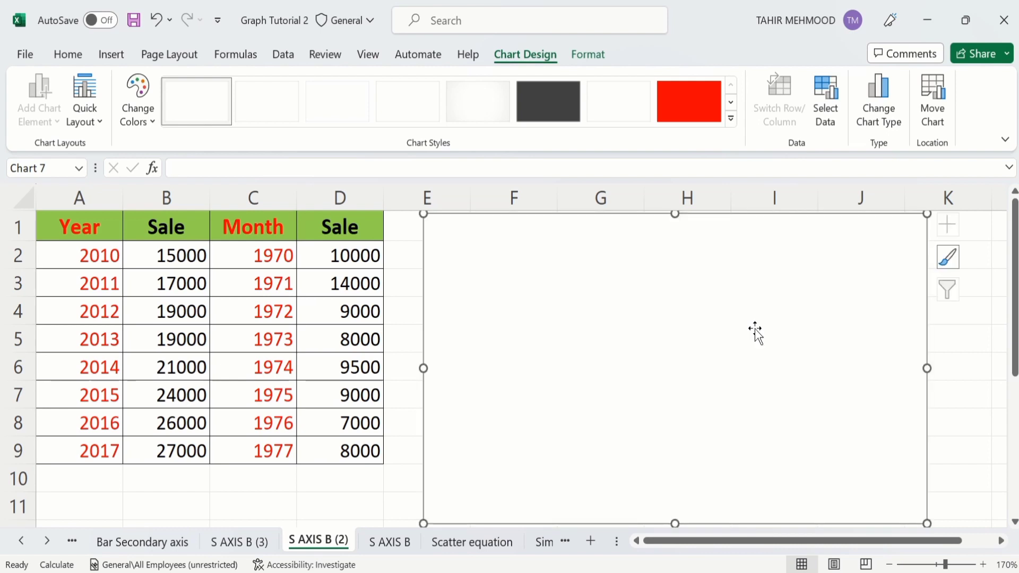
Step: Open the chart's Select Data Source dialog
right_click(576, 390)
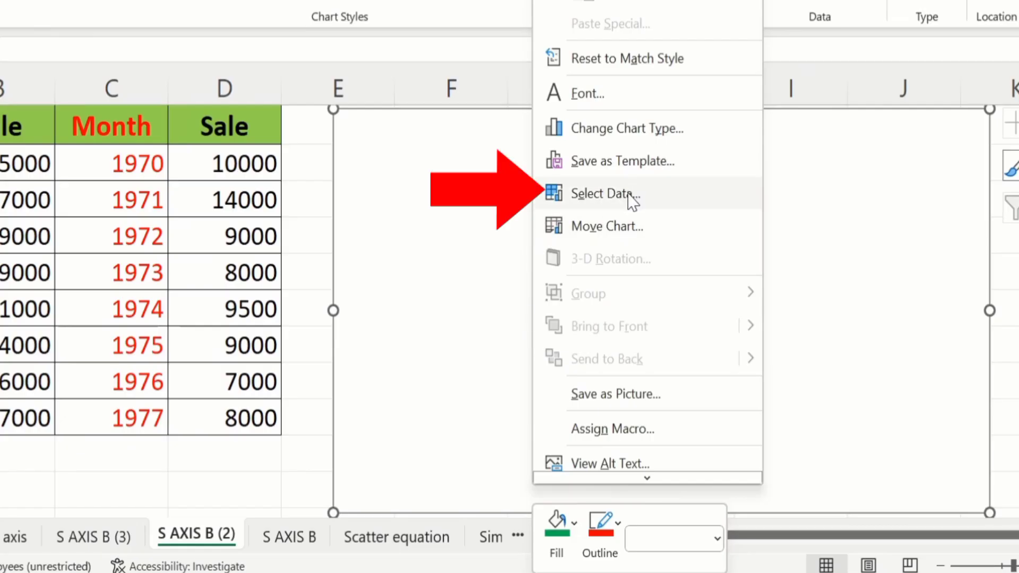
click(631, 195)
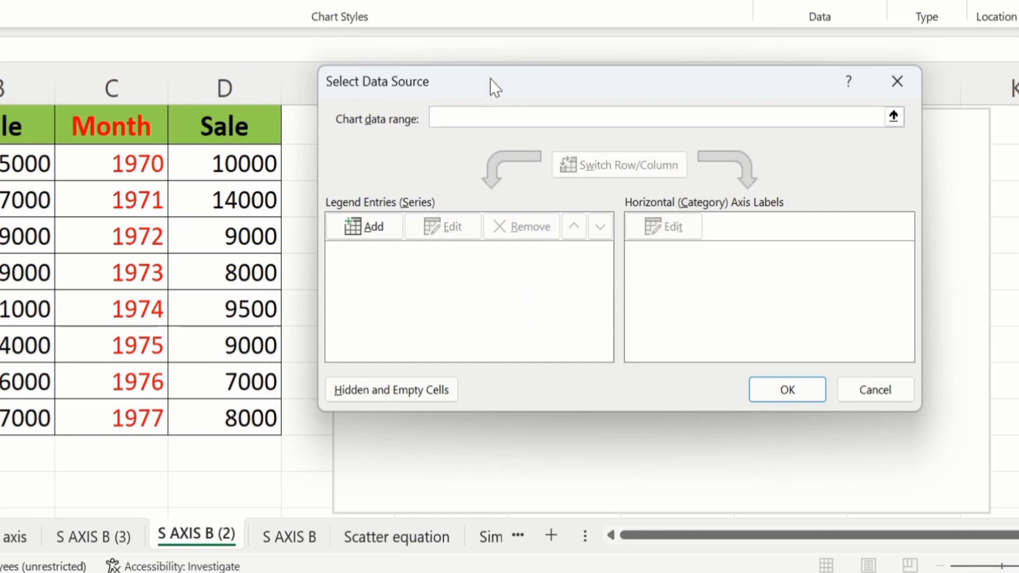
drag(489, 79, 507, 81)
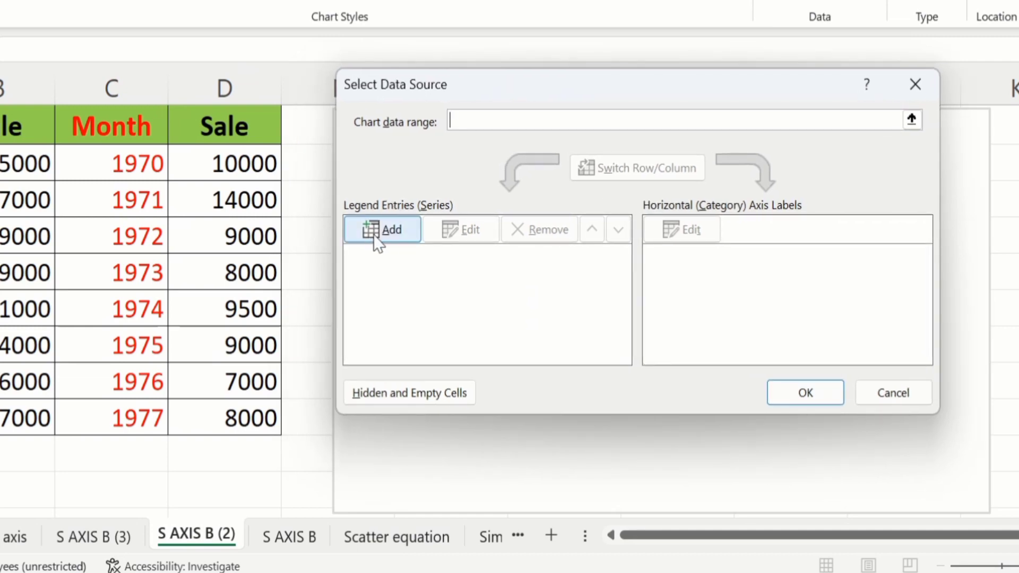
Step: Add series 'Sale 1' with X values A2:A9 and Y values B2:B9
click(386, 230)
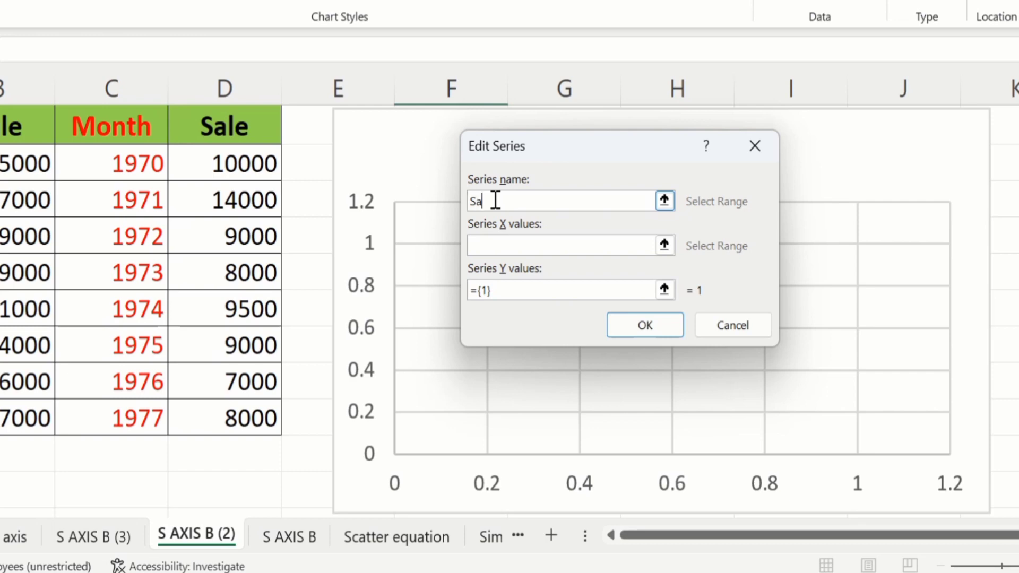
text(Sale 1)
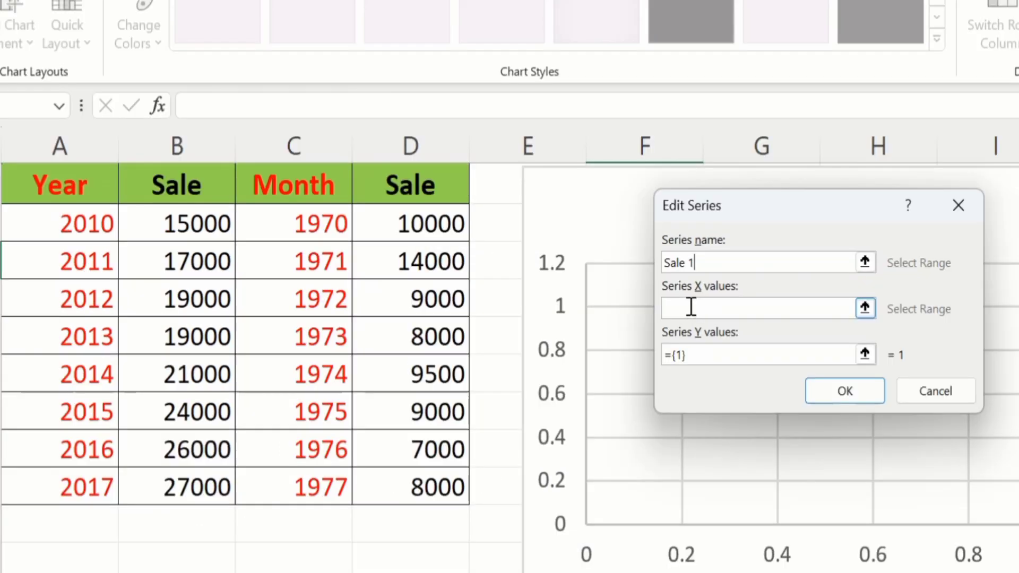
click(691, 307)
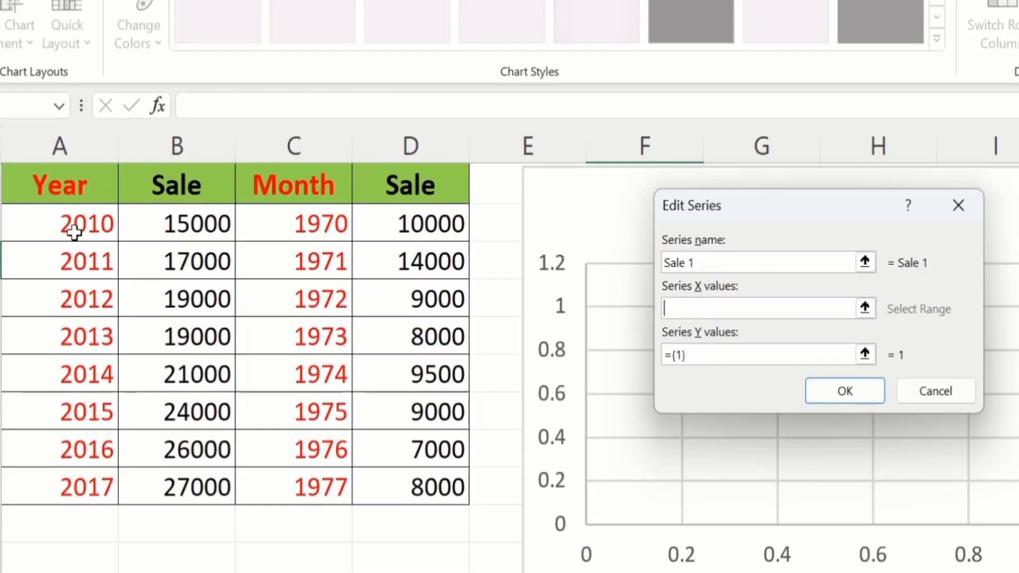
drag(50, 223, 58, 474)
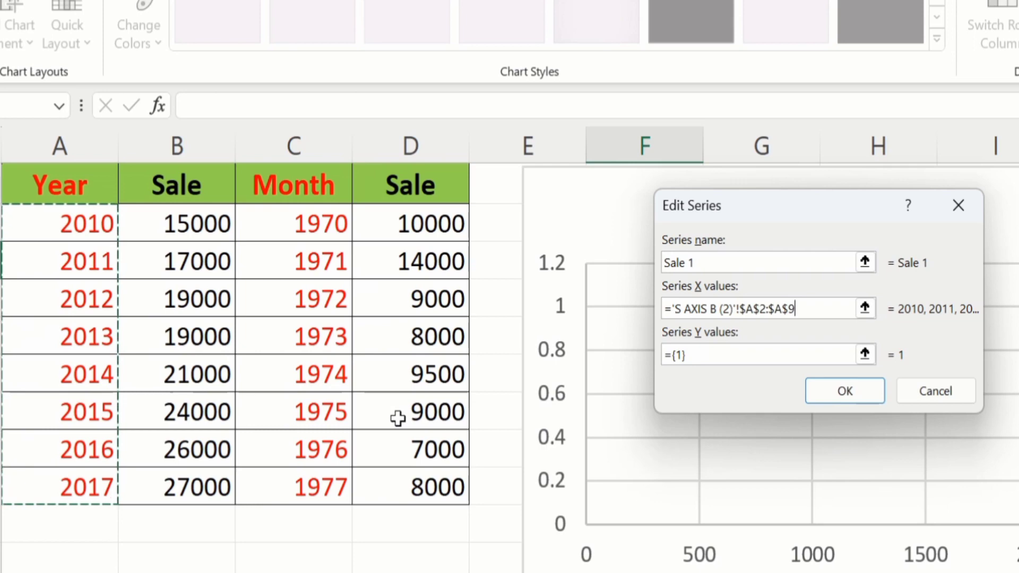
click(690, 356)
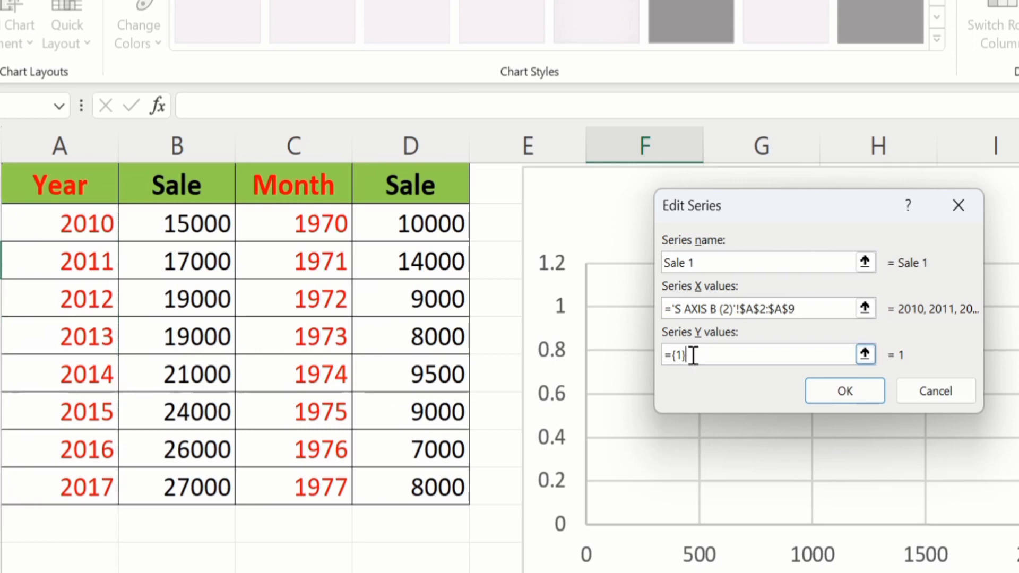
key(BackSpace)
key(BackSpace)
click(158, 229)
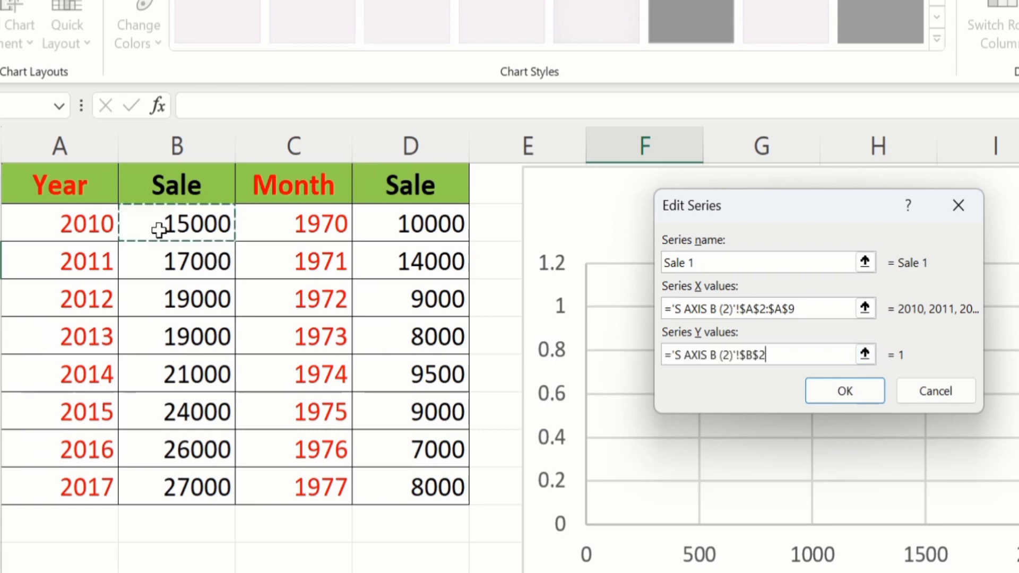
drag(158, 228, 170, 475)
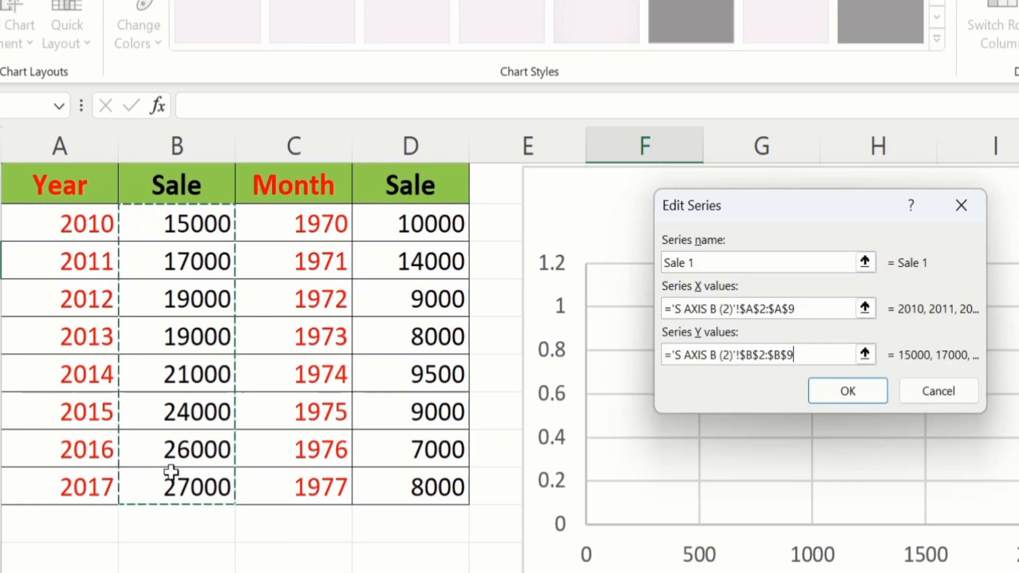
click(856, 393)
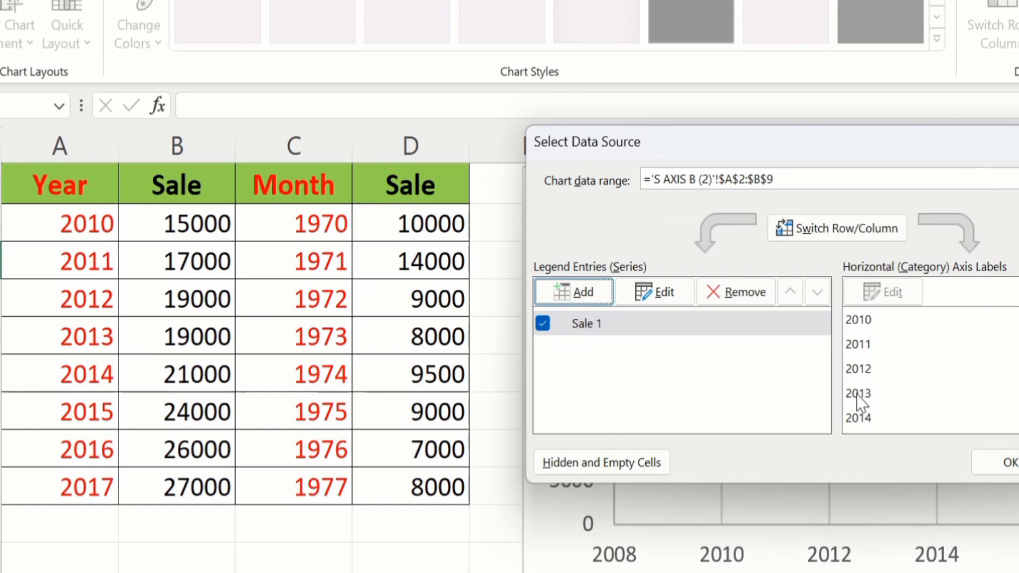
Step: Add series Sale 2 with Month values C2:C9 as X and D2:D9 as Y
click(574, 291)
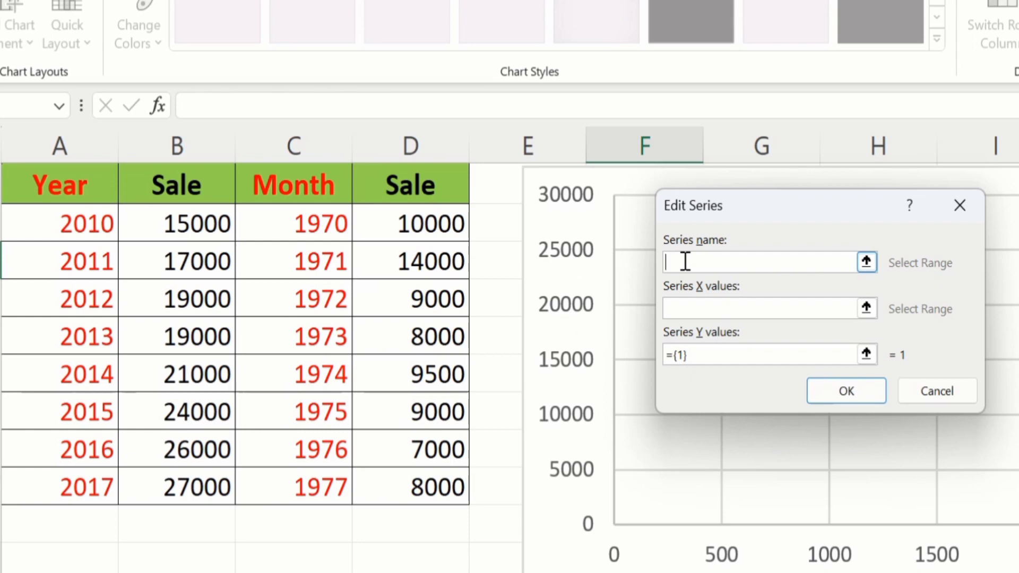
click(705, 306)
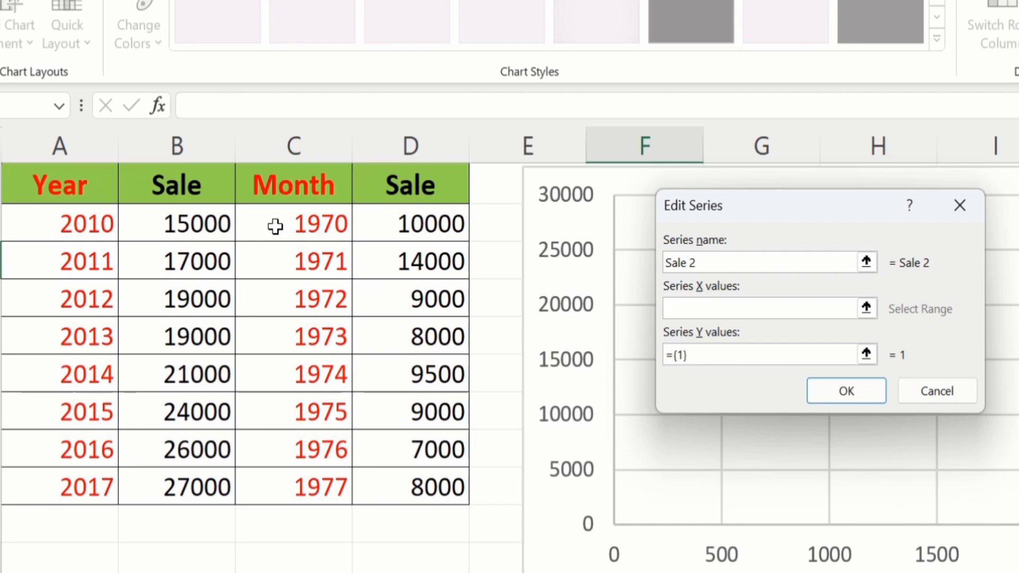
drag(275, 227, 284, 473)
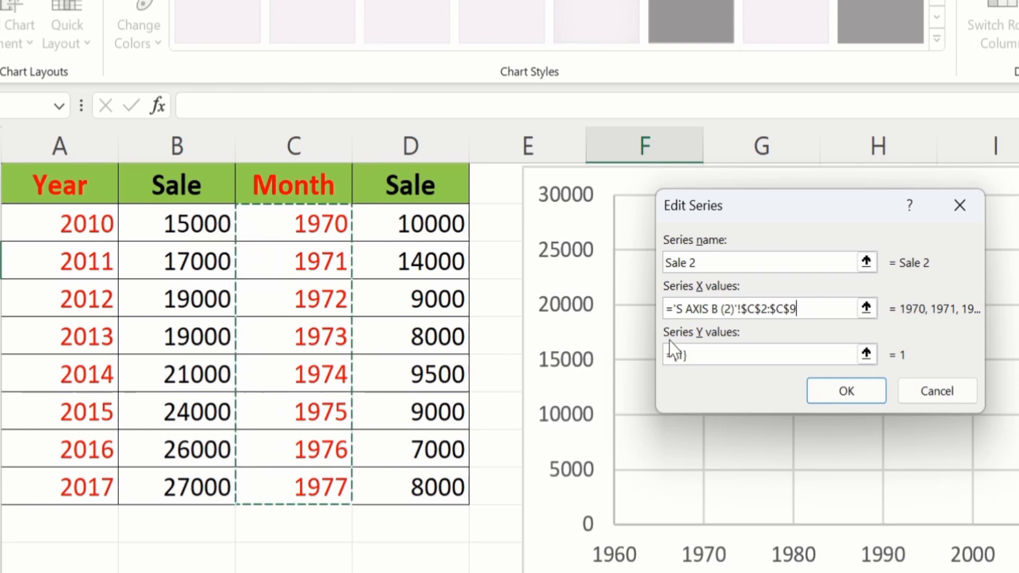
click(709, 348)
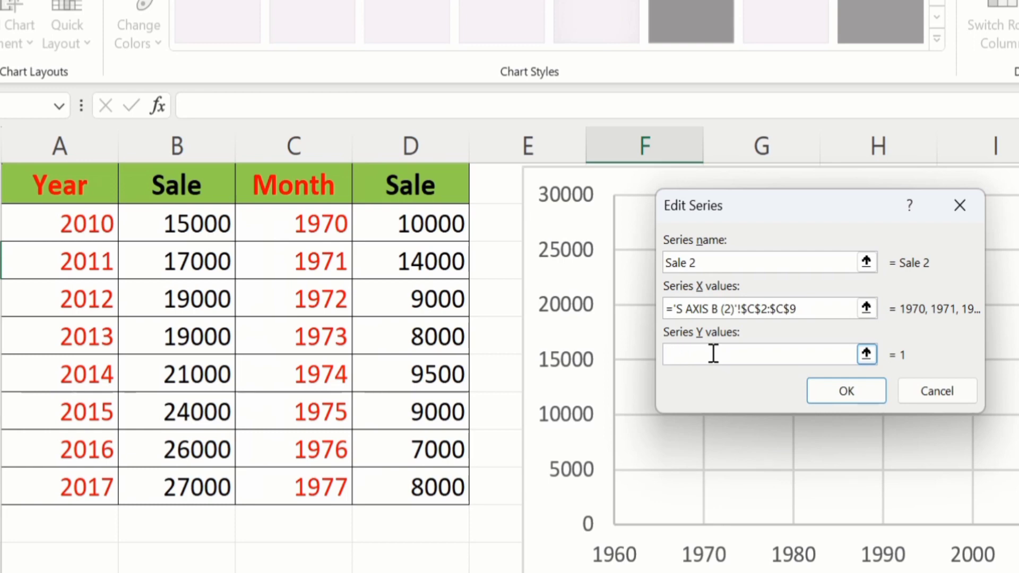
drag(384, 227, 395, 486)
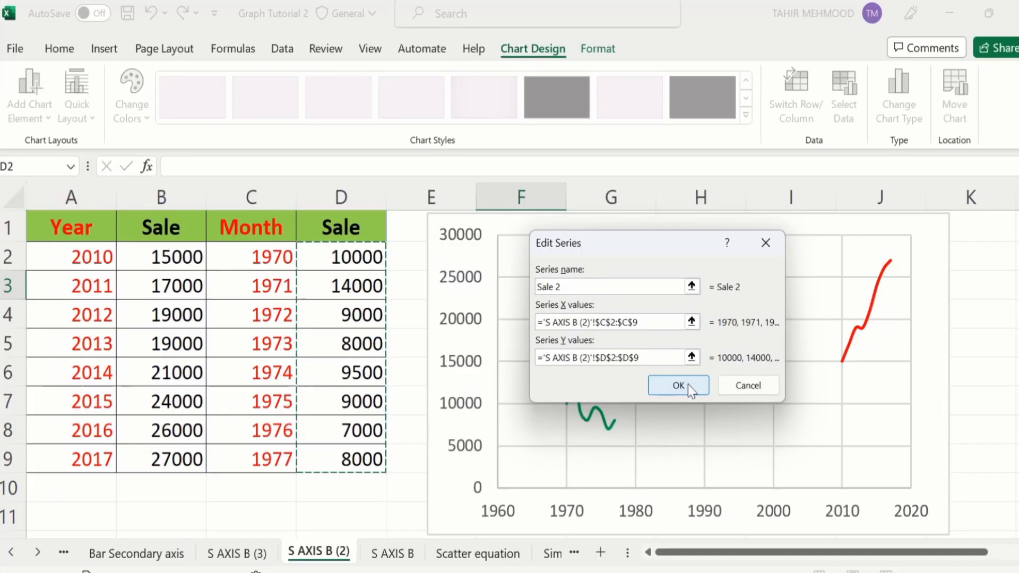
click(849, 391)
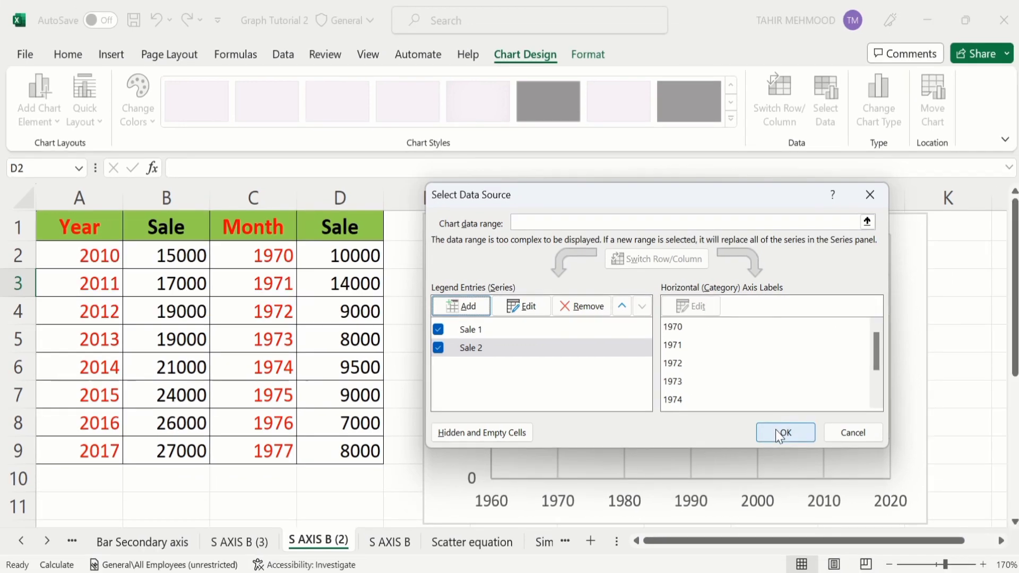
Step: Apply the data source, then set the green Sale 2 series to Secondary Axis
click(792, 439)
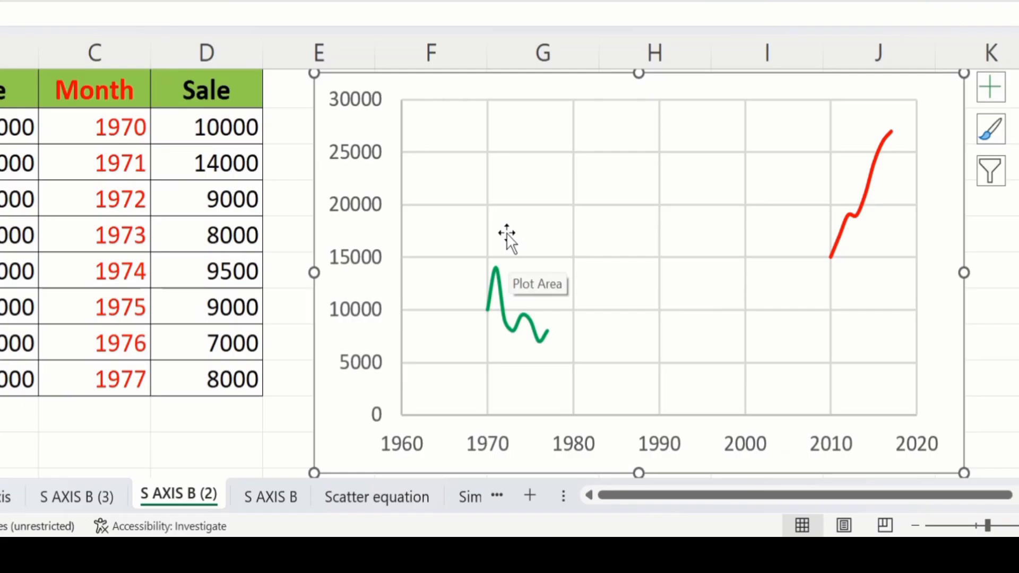
click(493, 268)
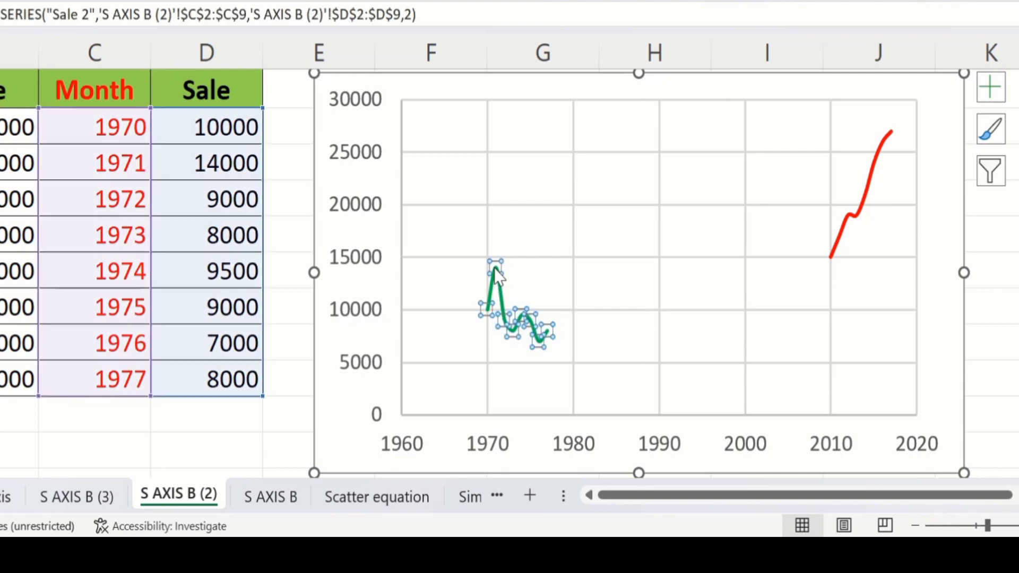
right_click(496, 274)
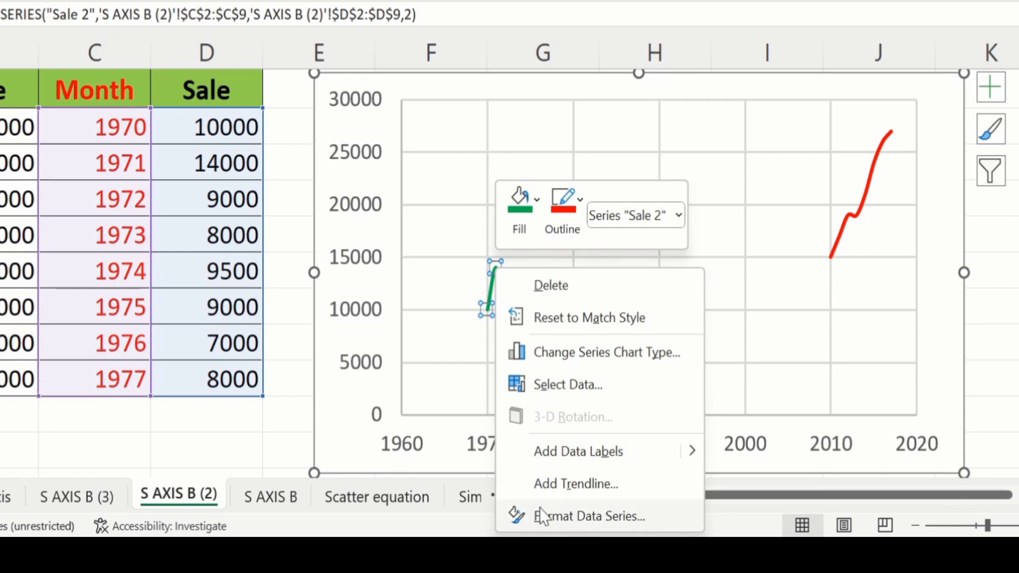
click(586, 520)
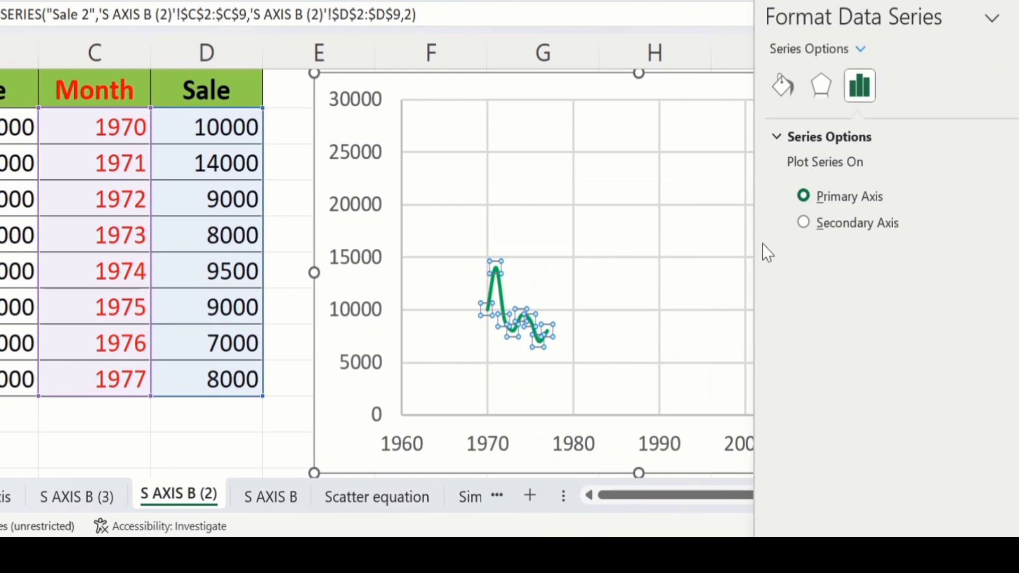
click(803, 223)
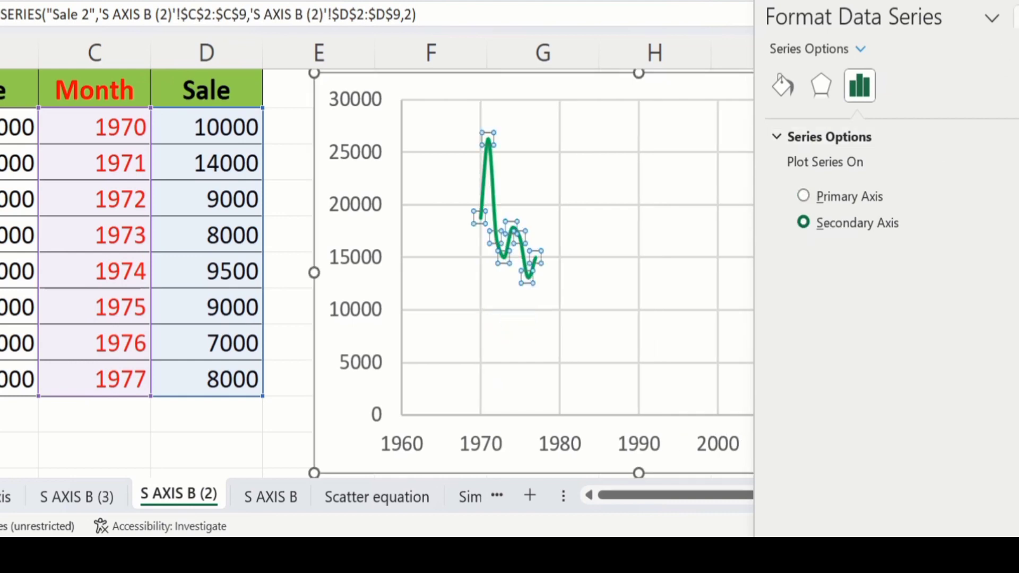
click(1014, 17)
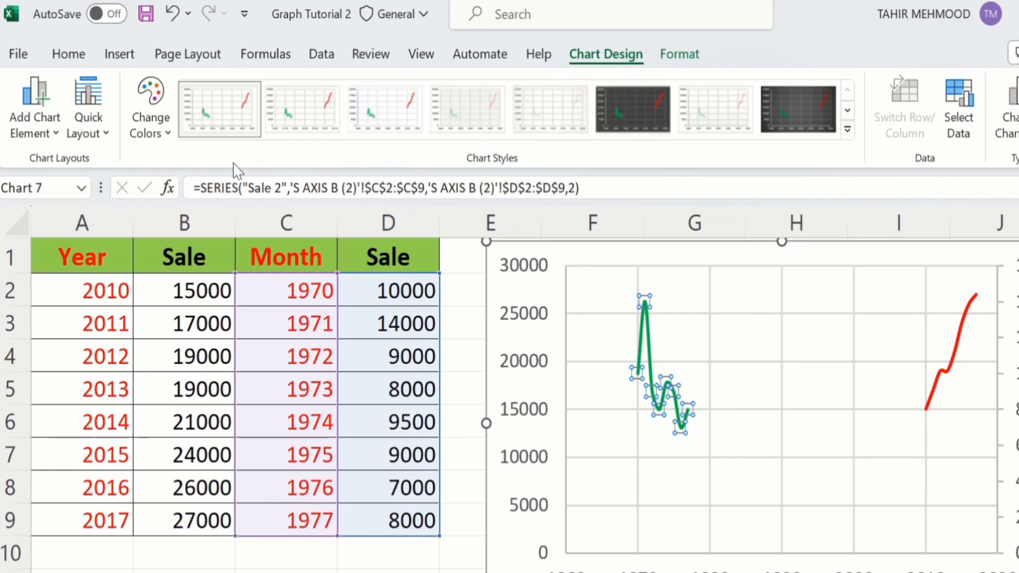
Step: Add a Secondary Horizontal axis showing 1968–1978 across the chart's top
click(57, 134)
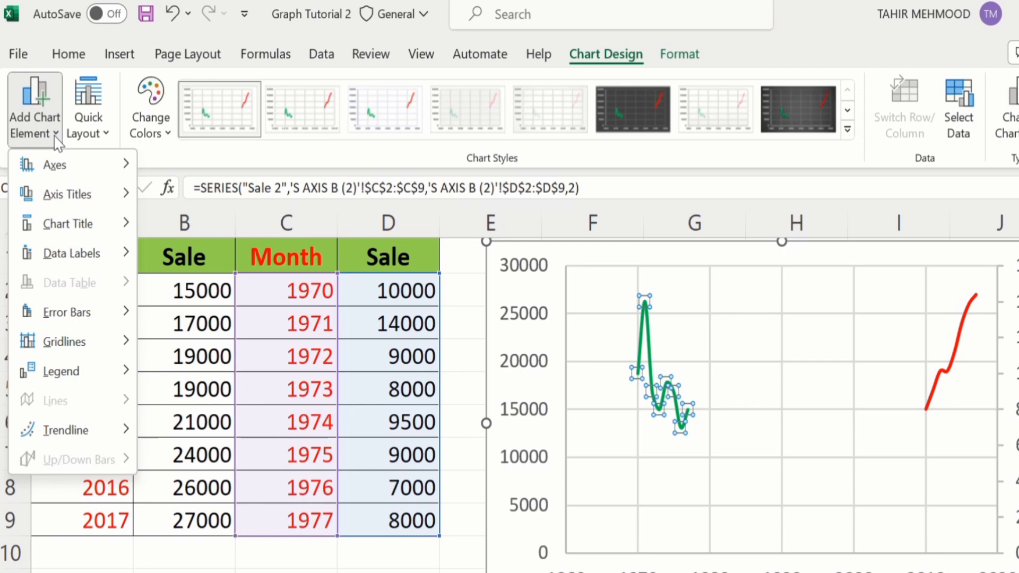
mouse_move(53, 167)
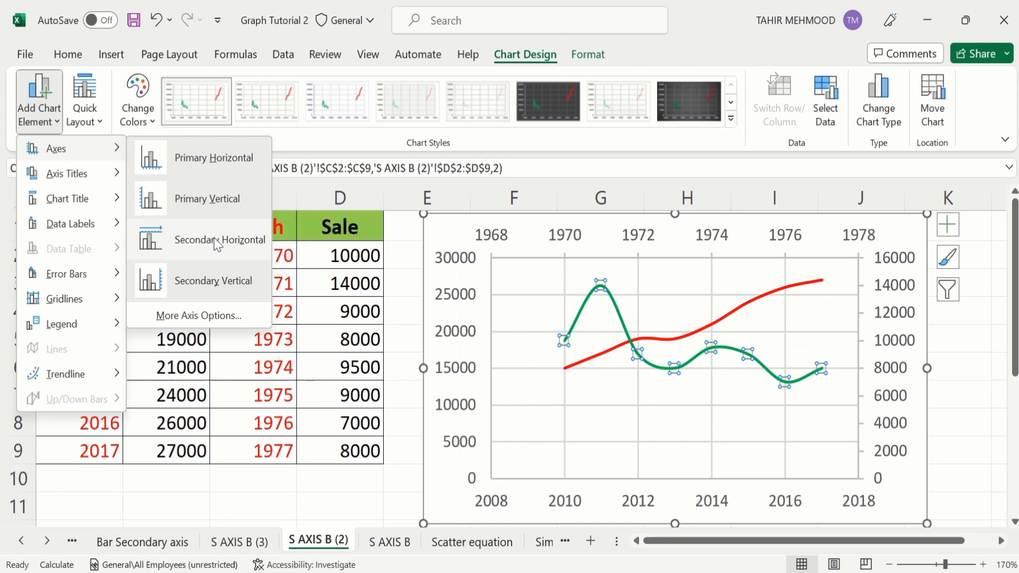
click(214, 238)
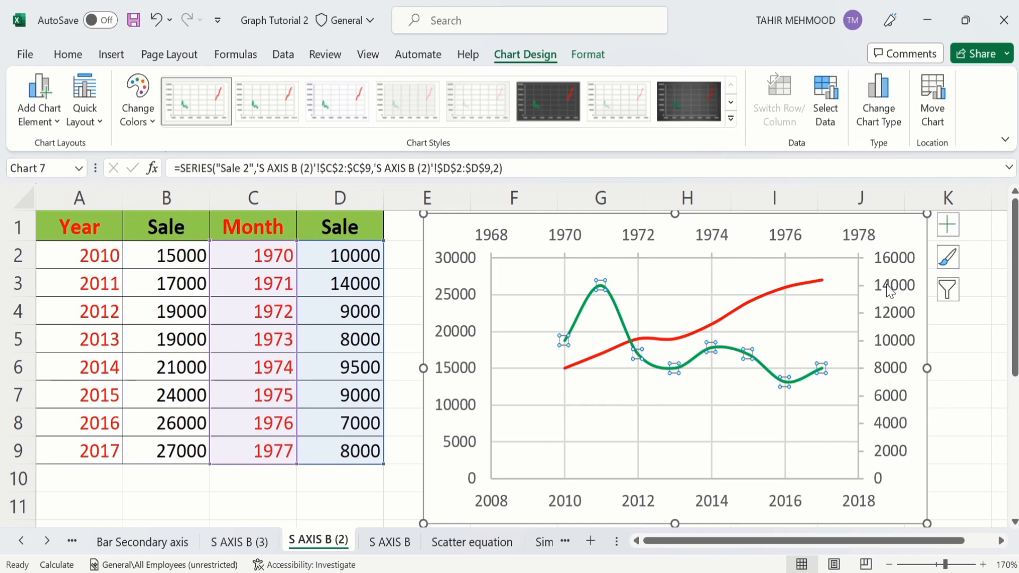
Step: Turn off the Secondary Vertical axis so both series use the 0–30000 scale
click(60, 126)
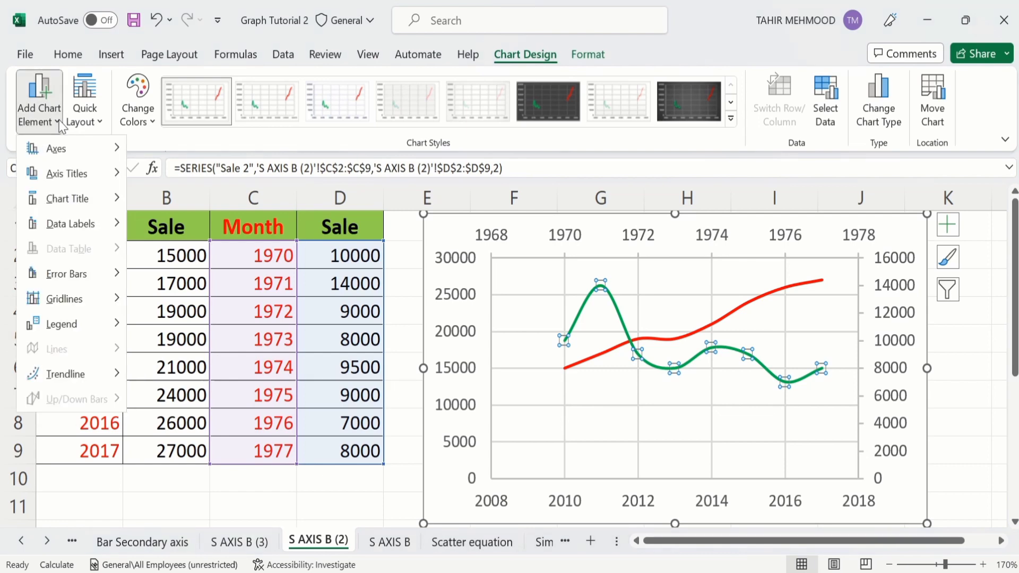
mouse_move(61, 151)
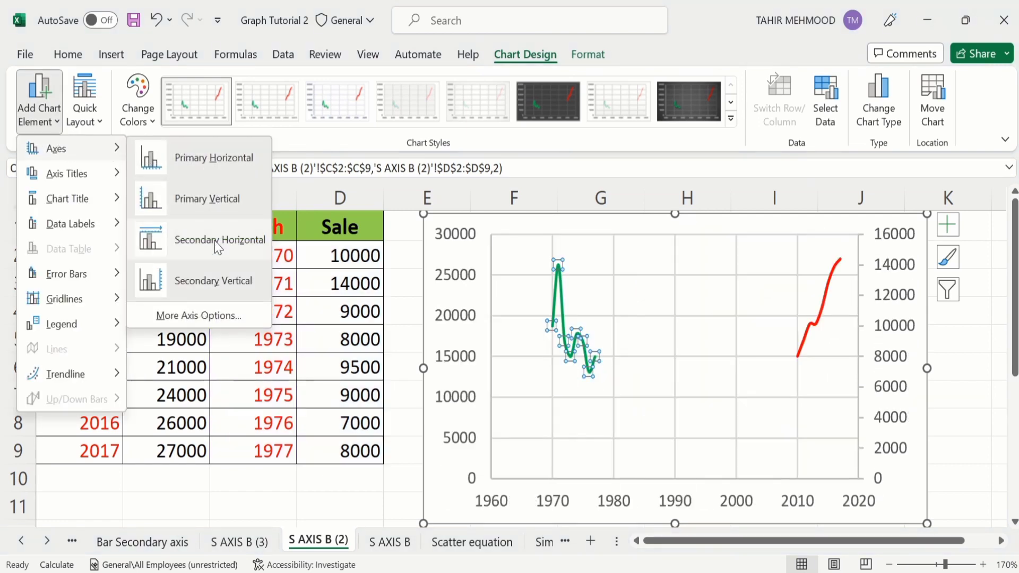
click(215, 288)
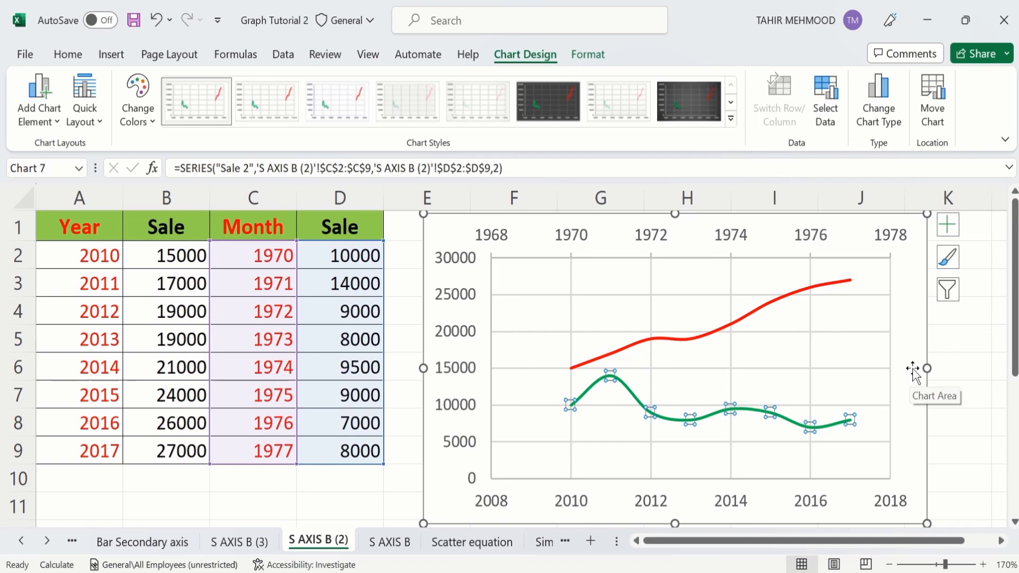
Step: Uncheck Gridlines and check Axis Titles and Legend in the chart elements list
click(948, 225)
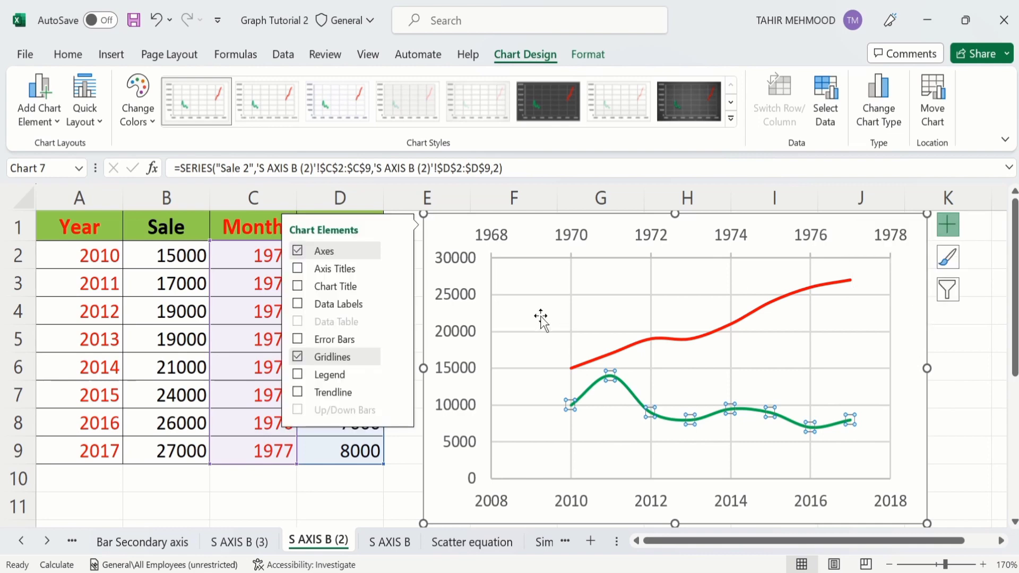
click(298, 359)
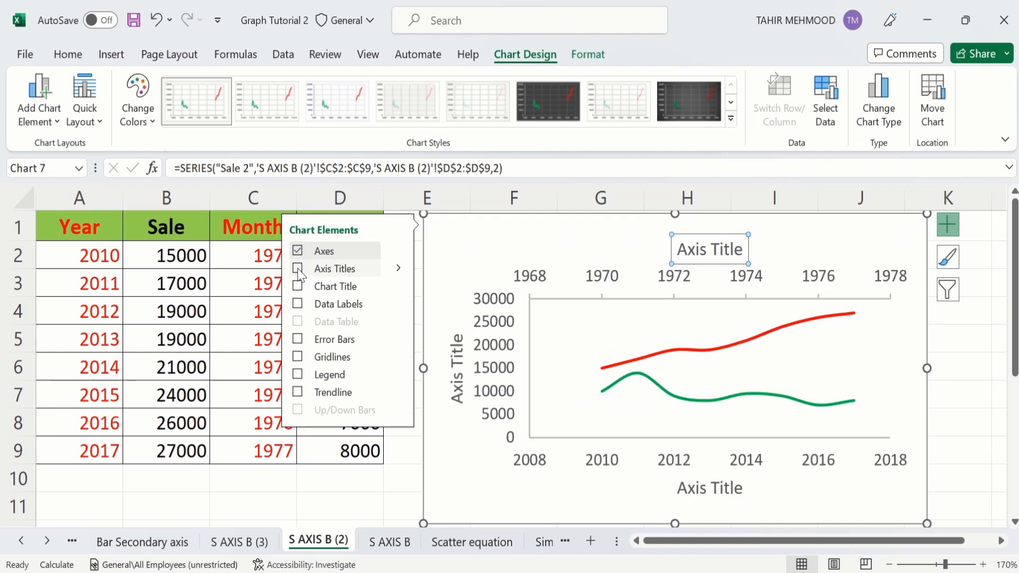
click(297, 268)
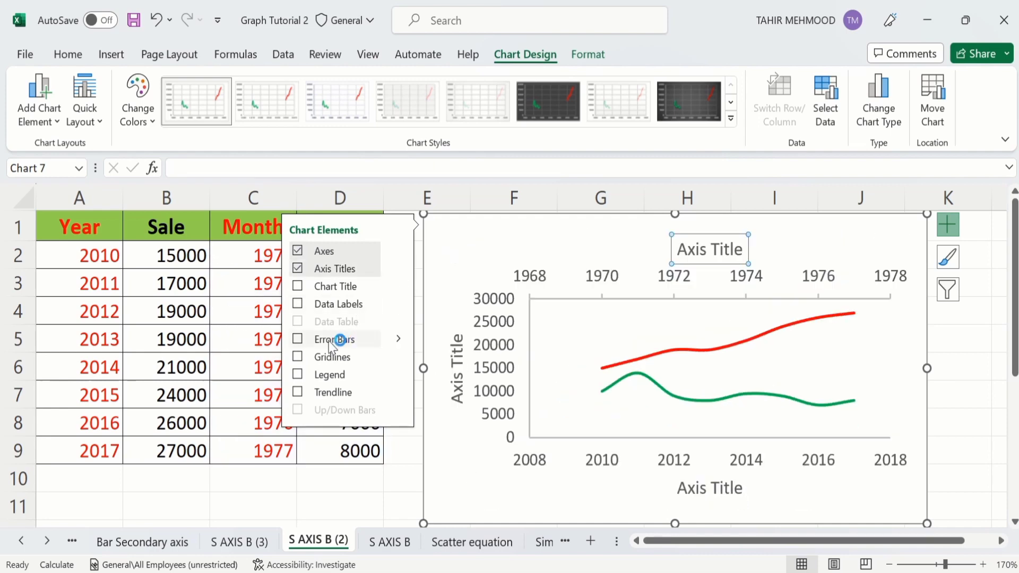
click(297, 375)
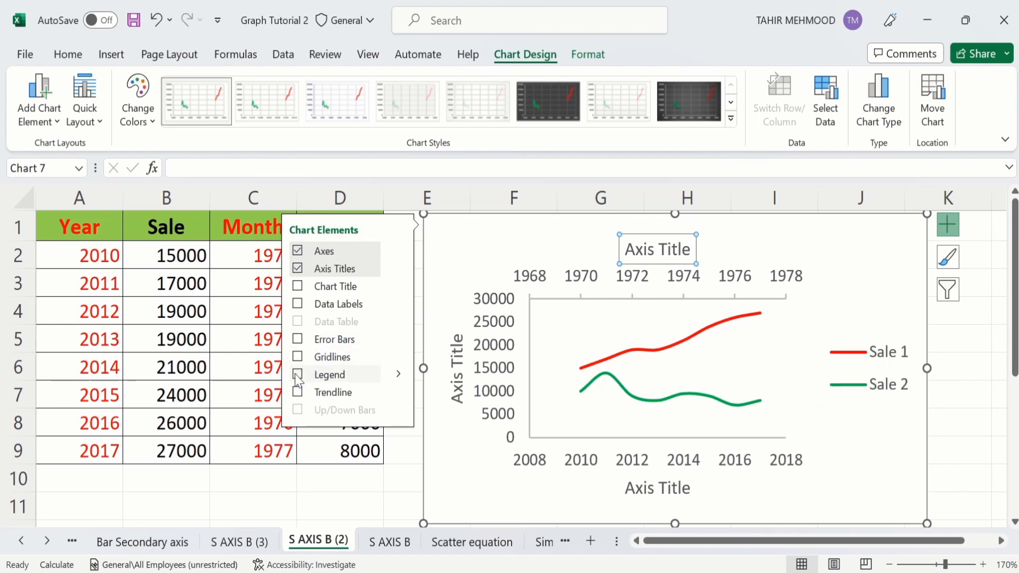
key(Escape)
key(Escape)
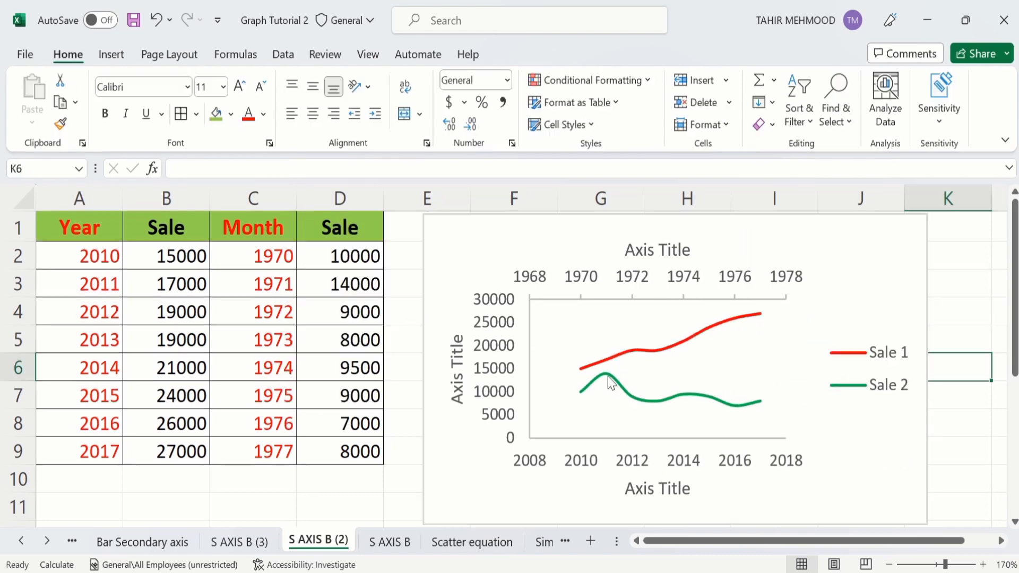
Step: Set the vertical axis Bounds Minimum to 5000 in Format Axis
click(490, 322)
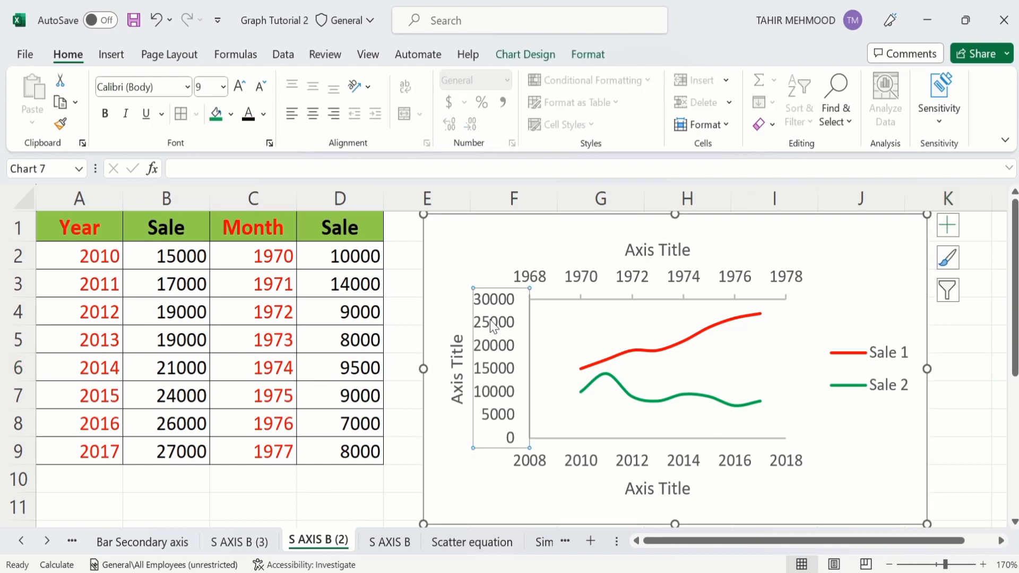
right_click(493, 325)
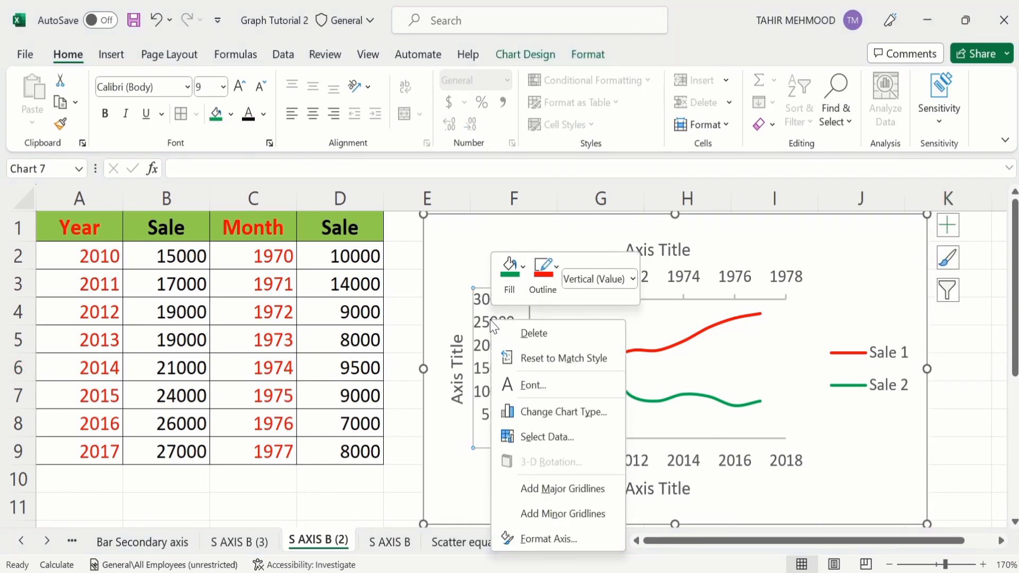
click(548, 539)
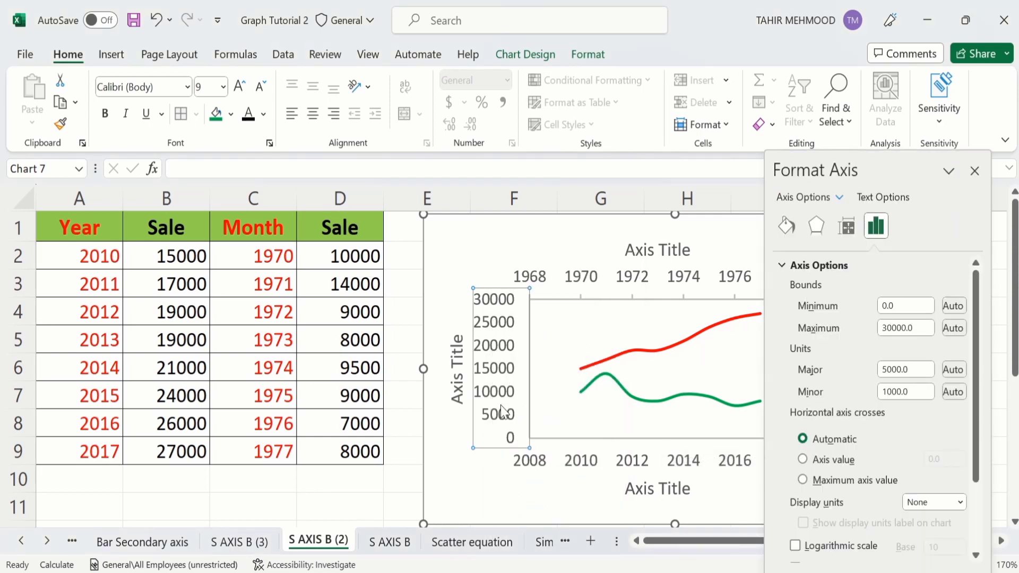
click(884, 305)
text(500)
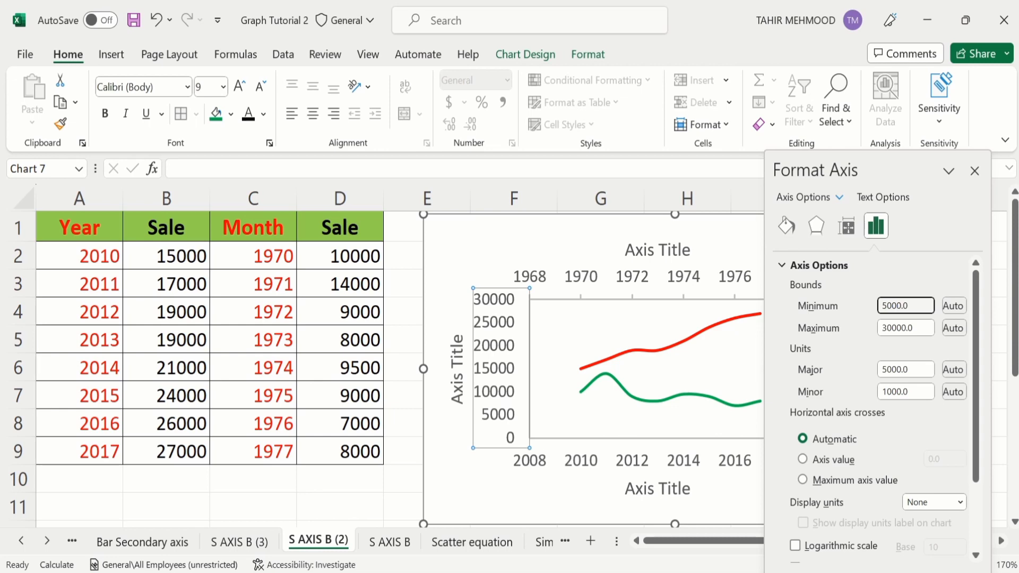
click(899, 329)
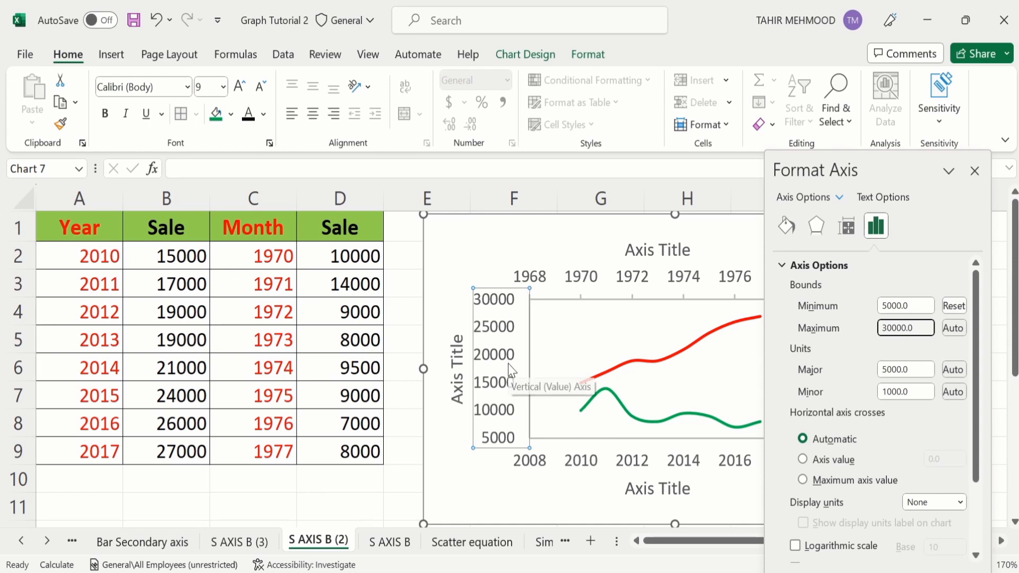
Step: Replace the vertical axis title's placeholder text with 'Sale ($)'
click(456, 345)
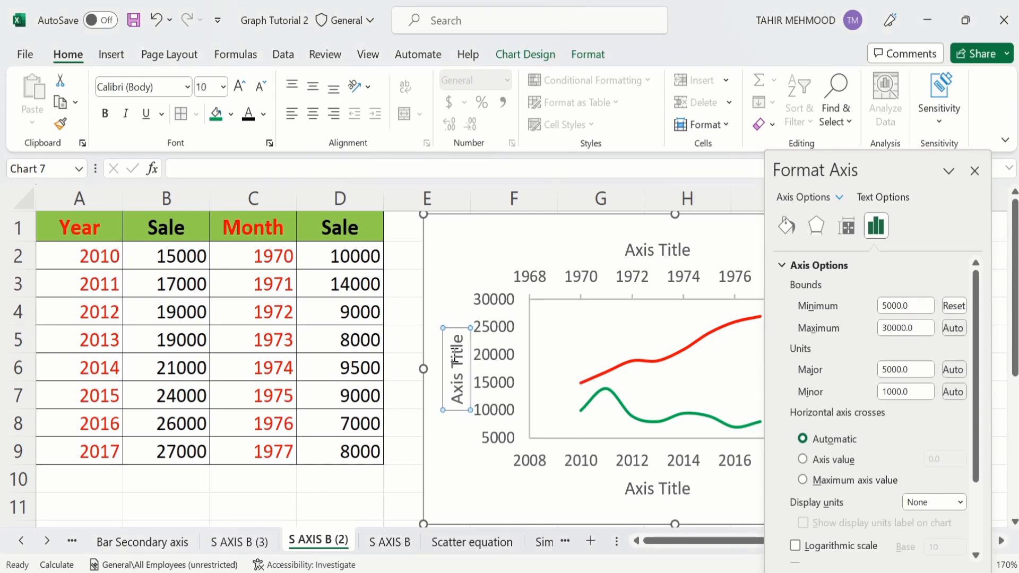
click(459, 332)
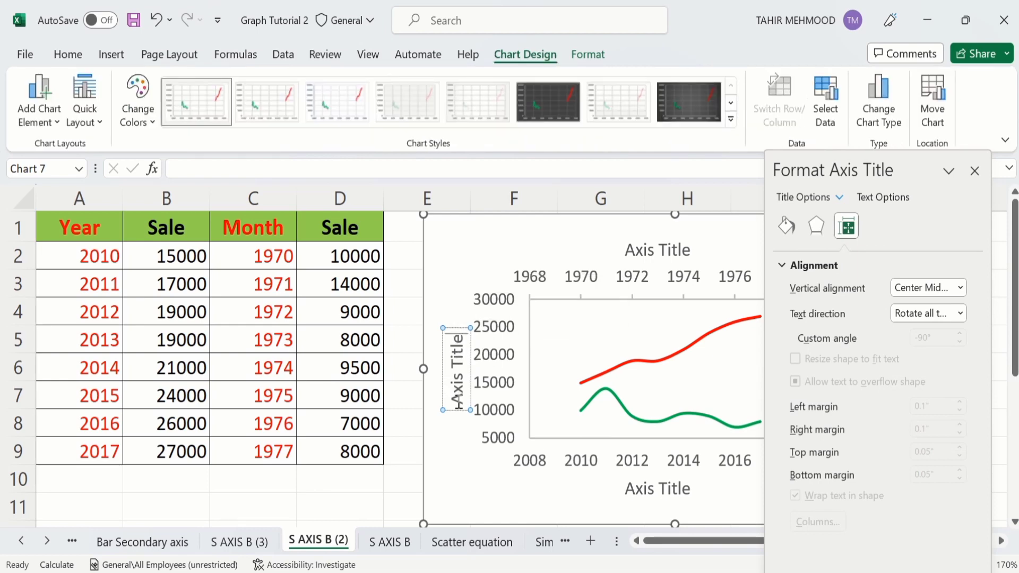
key(BackSpace)
key(BackSpace)
key(BackSpace)
key(BackSpace)
key(BackSpace)
key(BackSpace)
key(BackSpace)
key(BackSpace)
key(BackSpace)
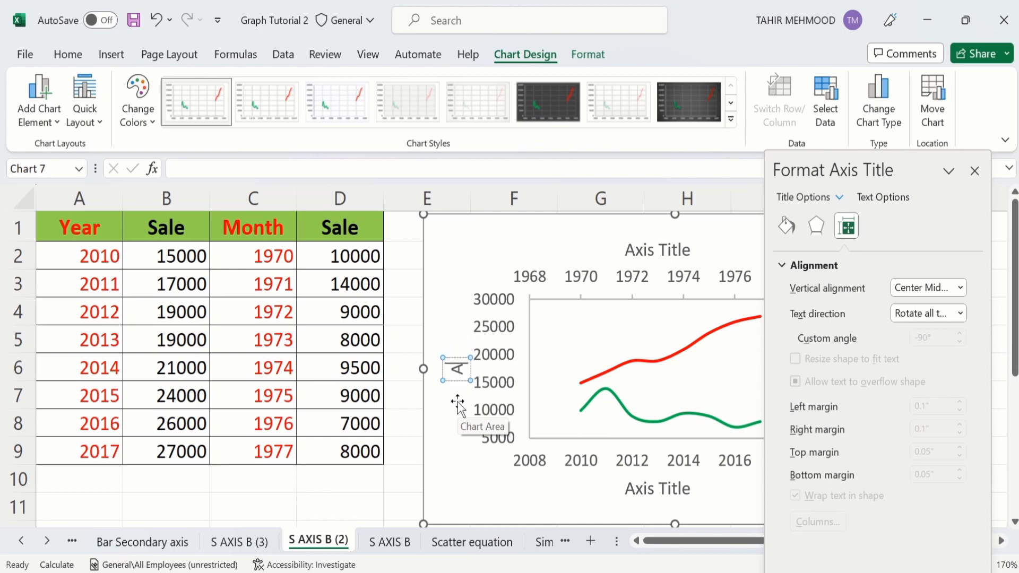
key(BackSpace)
text(Sale)
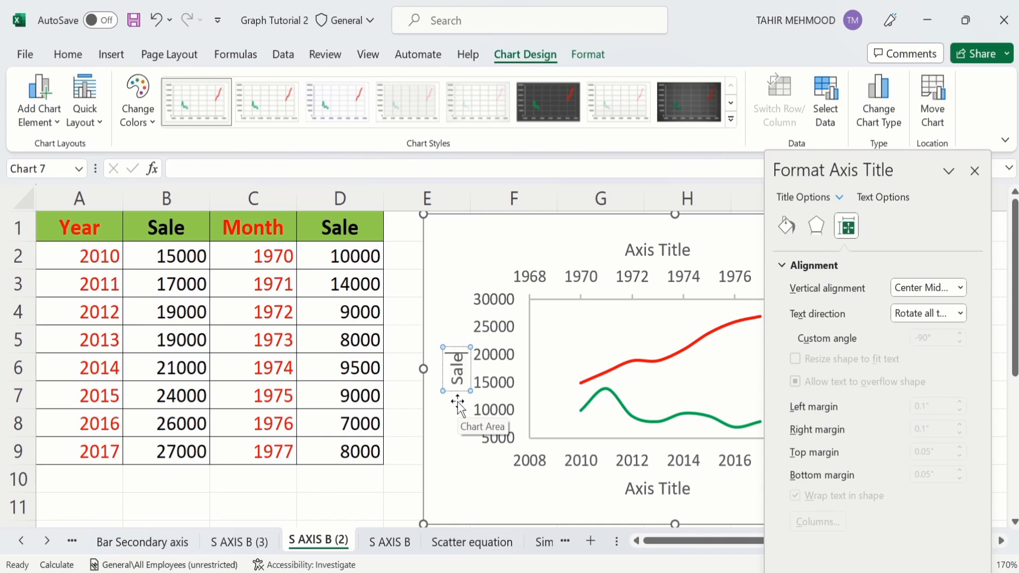
text( ()
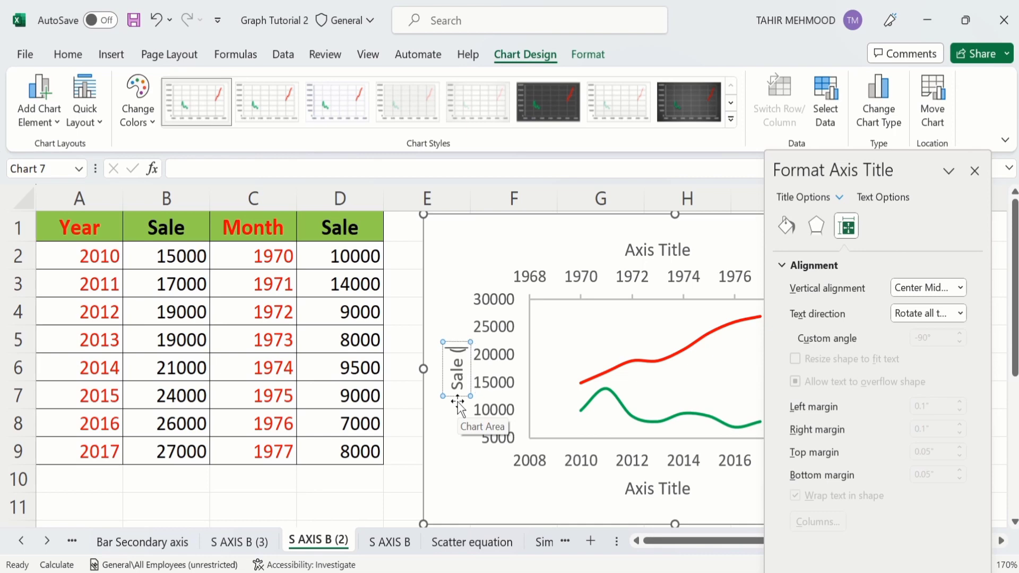
text($))
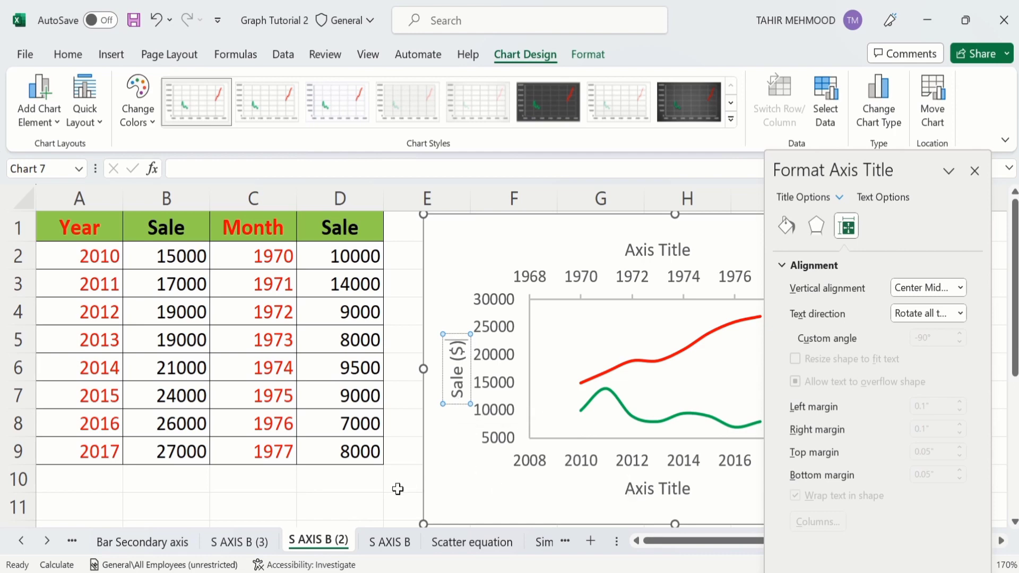
click(399, 484)
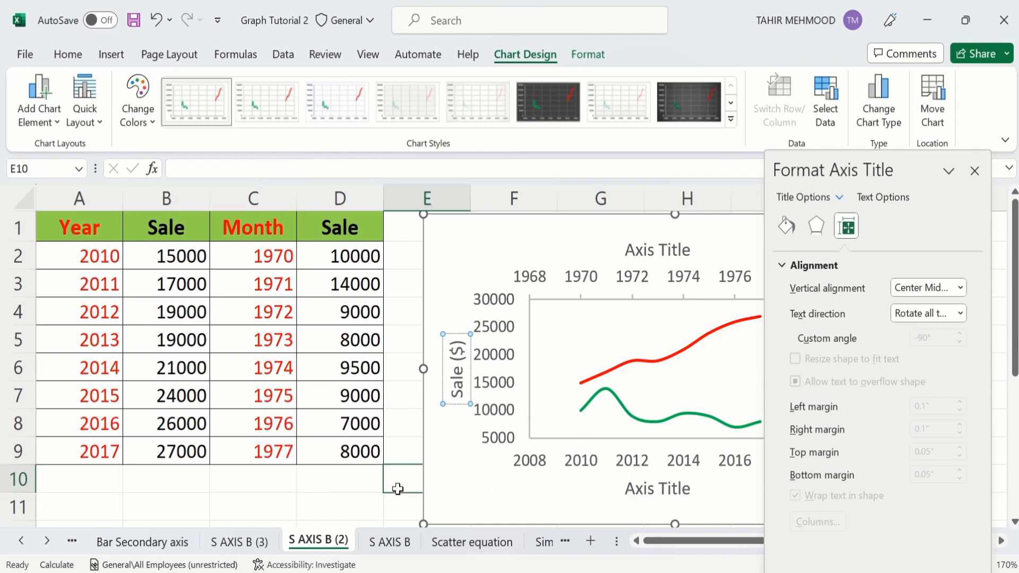
Step: Change the top horizontal axis title to 'Year'
click(655, 252)
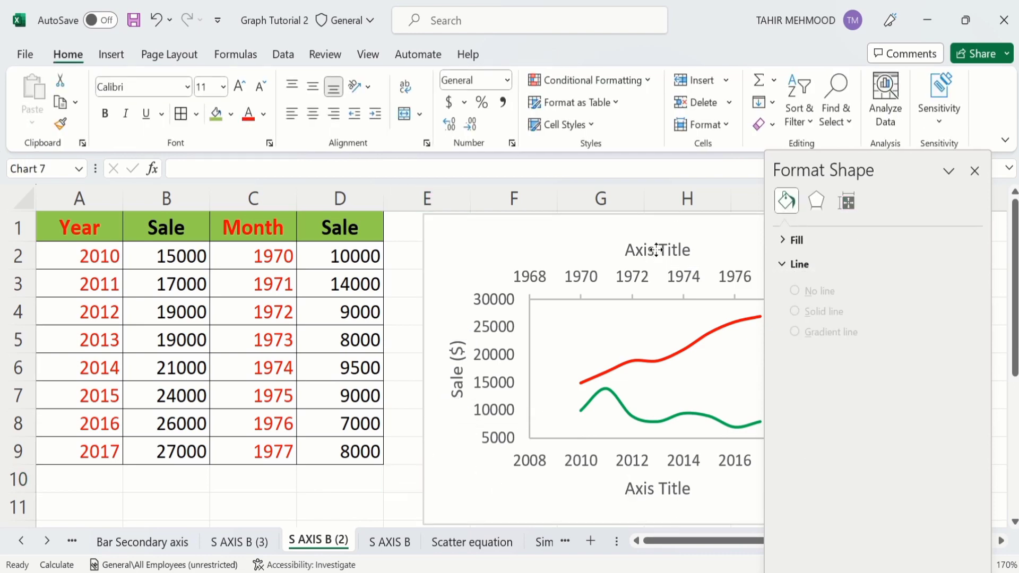
click(689, 250)
key(BackSpace)
key(BackSpace)
key(BackSpace)
key(BackSpace)
key(BackSpace)
key(BackSpace)
key(BackSpace)
key(BackSpace)
key(BackSpace)
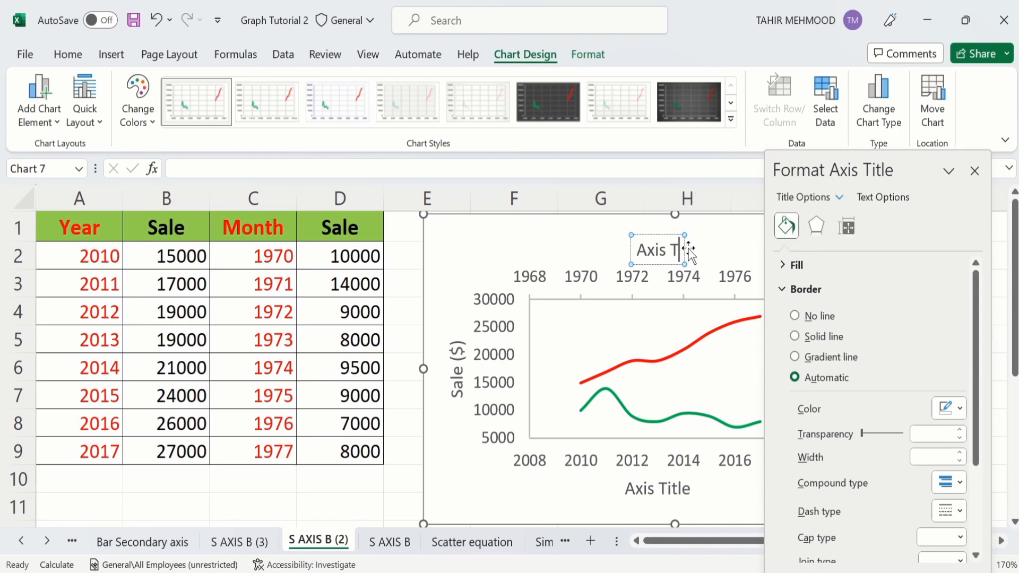
key(BackSpace)
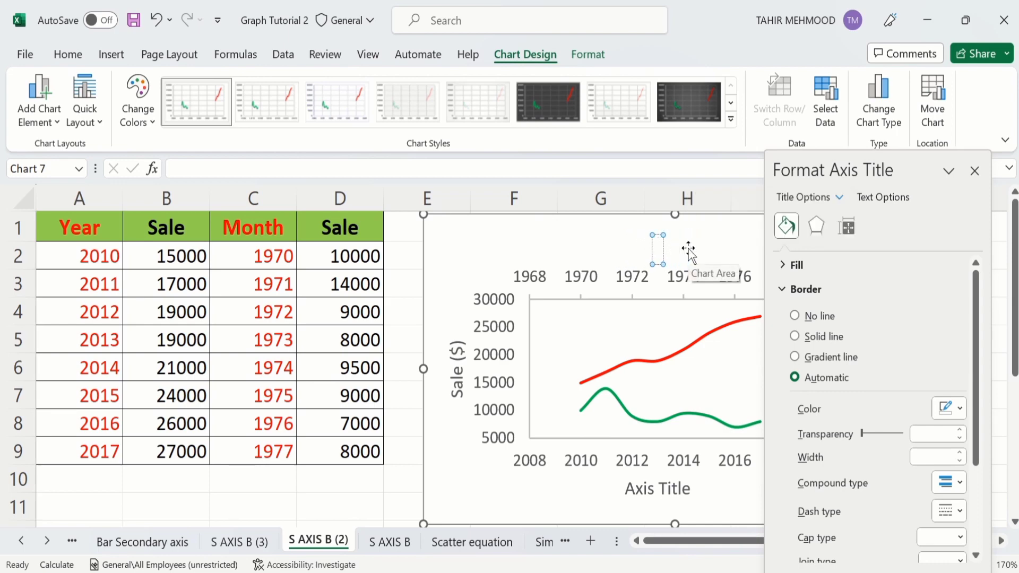
text(Years)
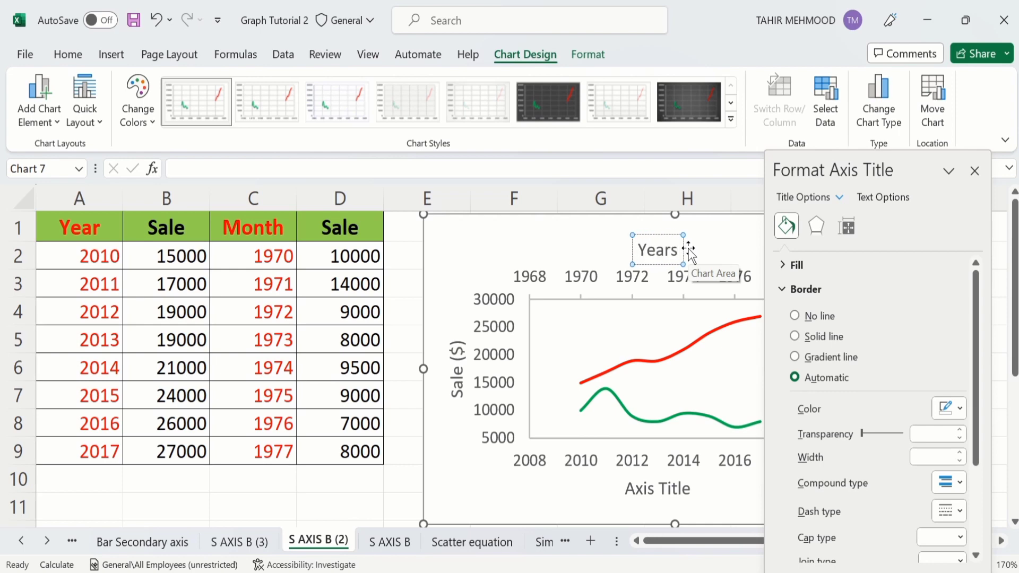
key(BackSpace)
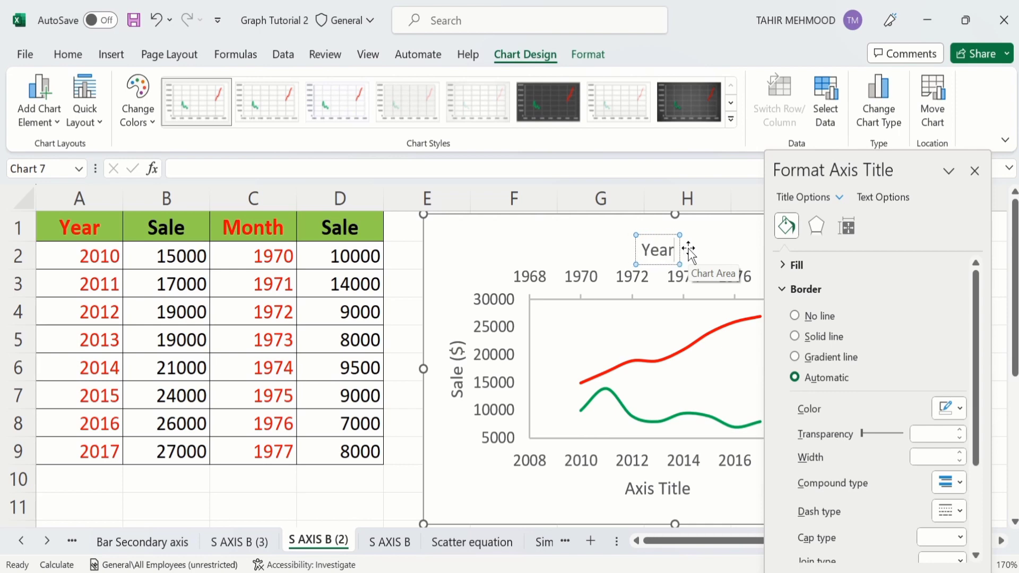
Step: Change the bottom horizontal axis title to 'Year'
click(650, 495)
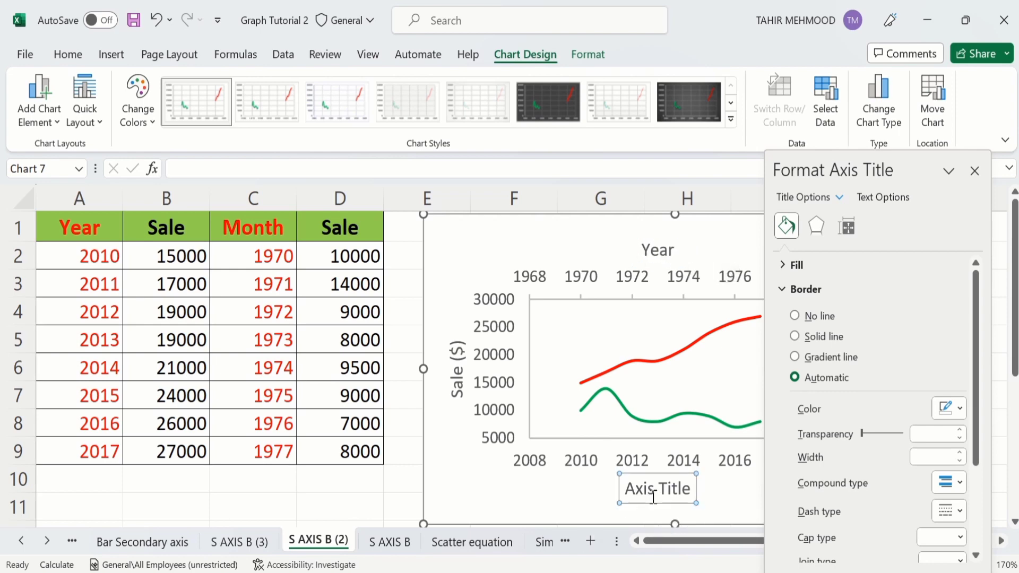
click(690, 489)
key(BackSpace)
key(BackSpace)
key(BackSpace)
key(BackSpace)
key(BackSpace)
key(BackSpace)
key(BackSpace)
key(BackSpace)
key(BackSpace)
key(BackSpace)
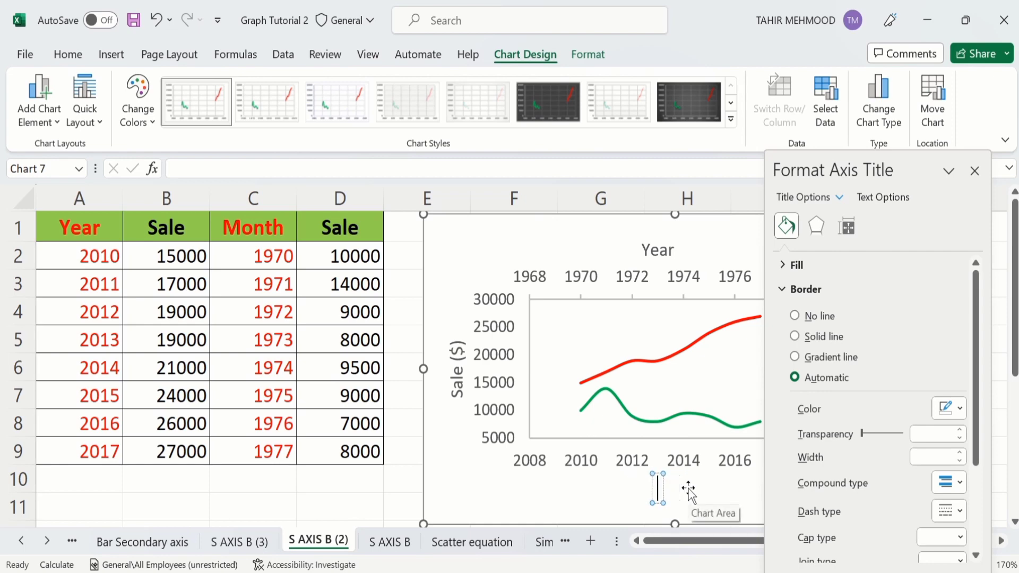
text(Year)
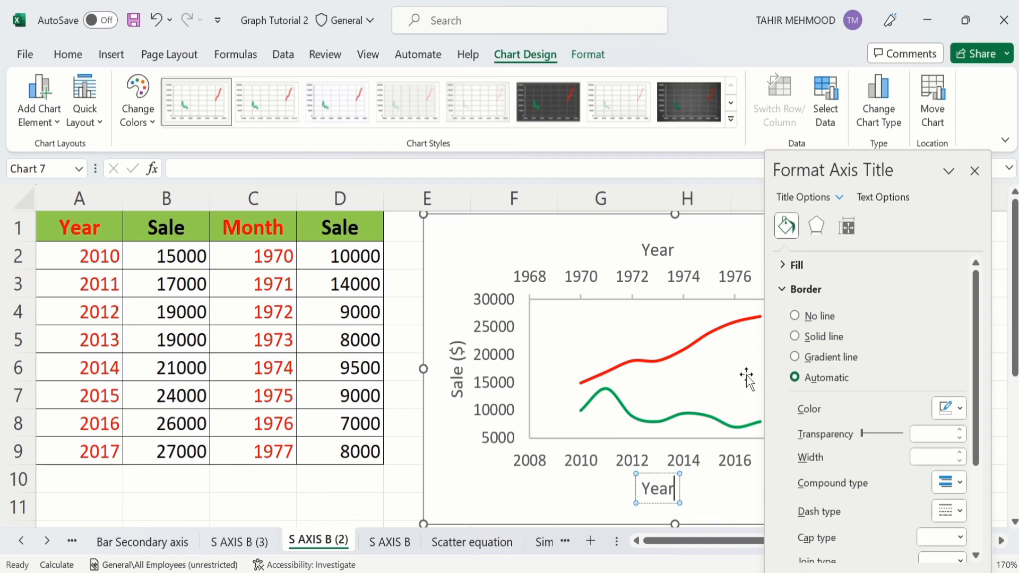
Step: Make the vertical value axis line solid at 1.25 pt width
click(502, 305)
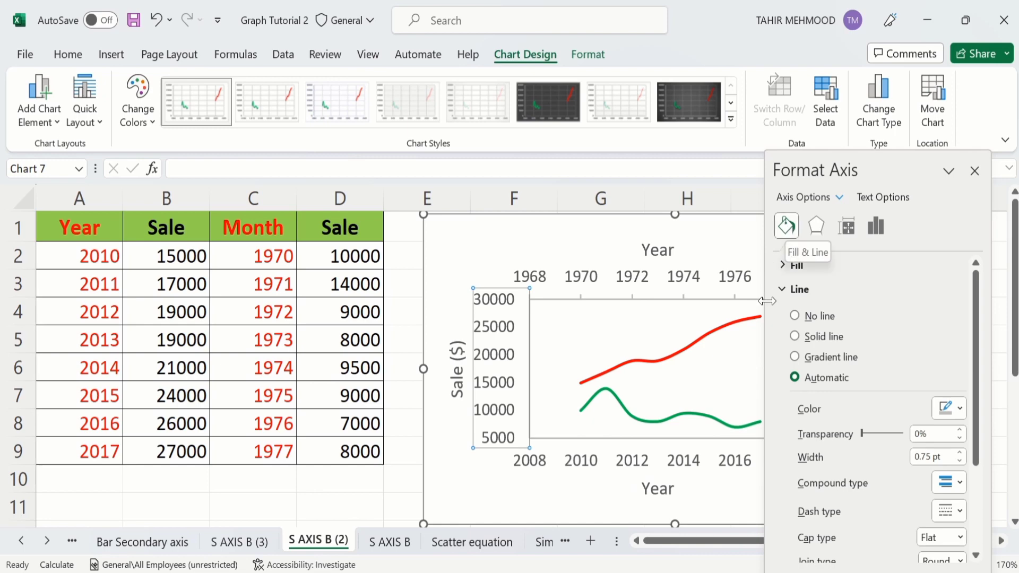
click(796, 337)
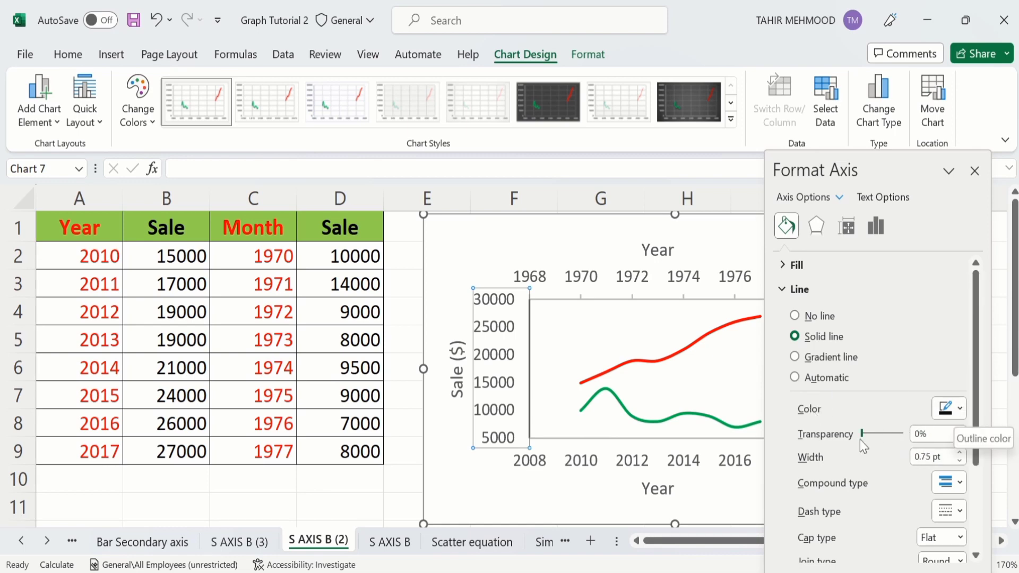
click(959, 451)
click(958, 451)
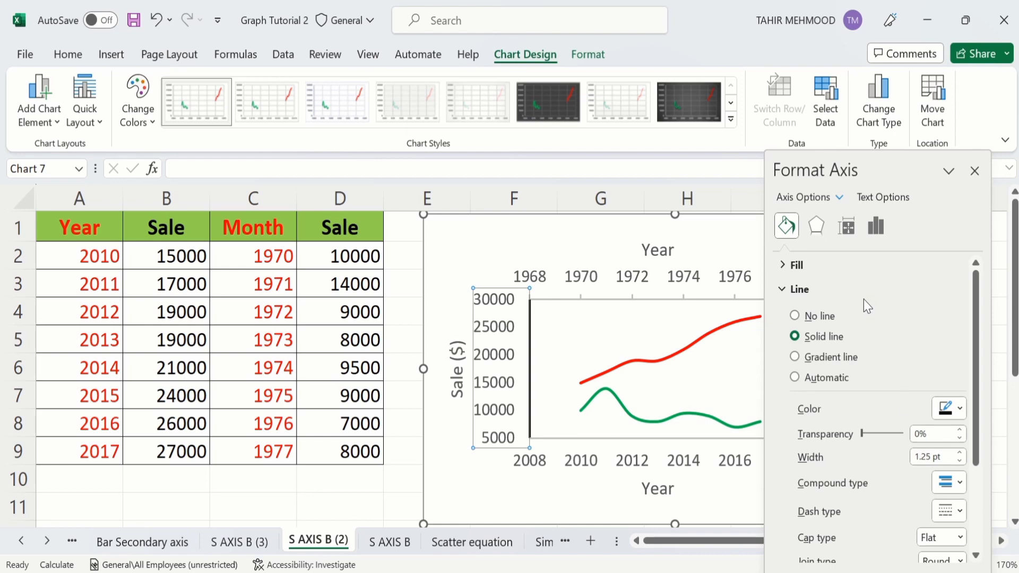
Step: Set the vertical axis major and minor tick marks to Outside
click(873, 232)
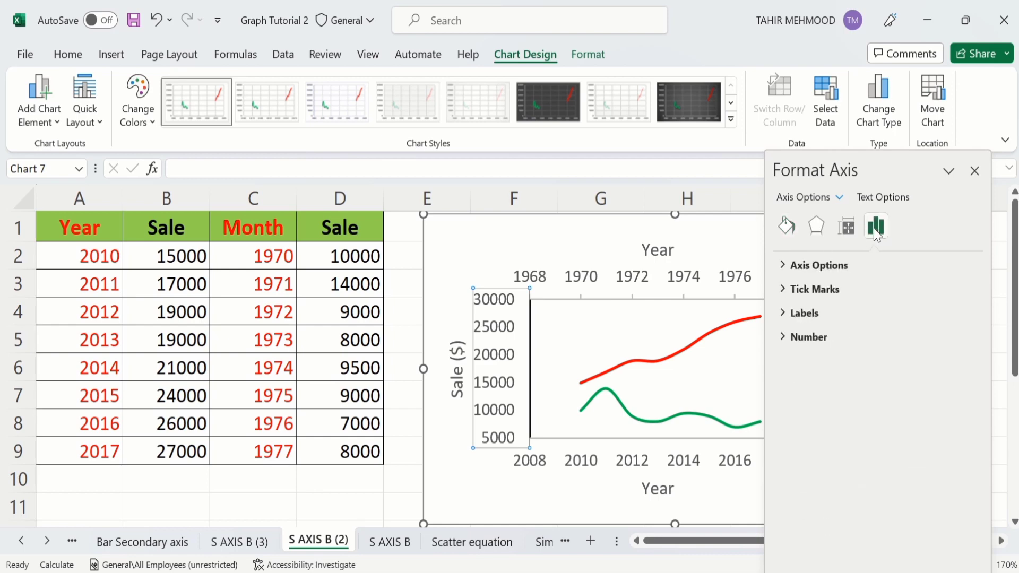
click(821, 290)
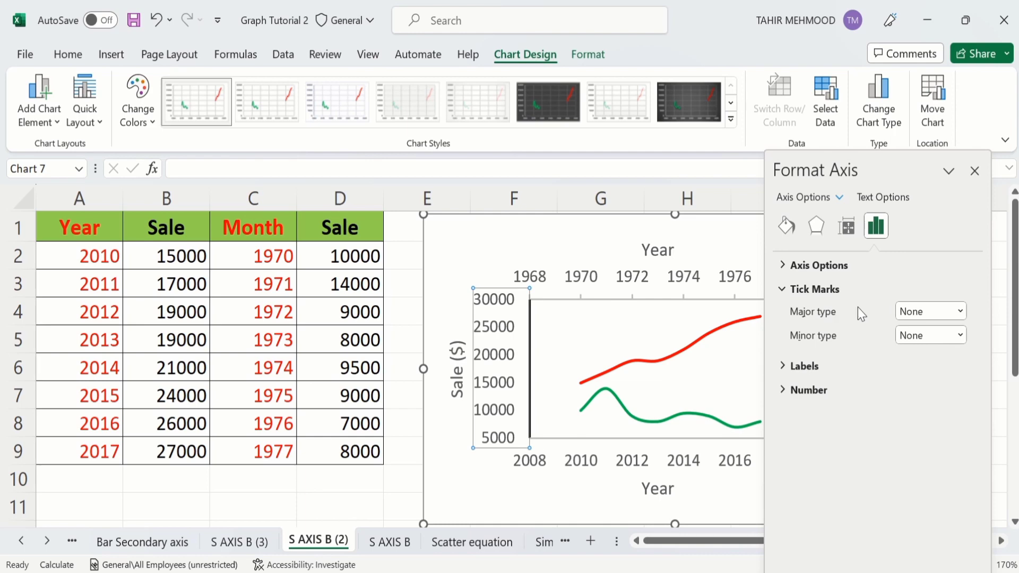
click(960, 311)
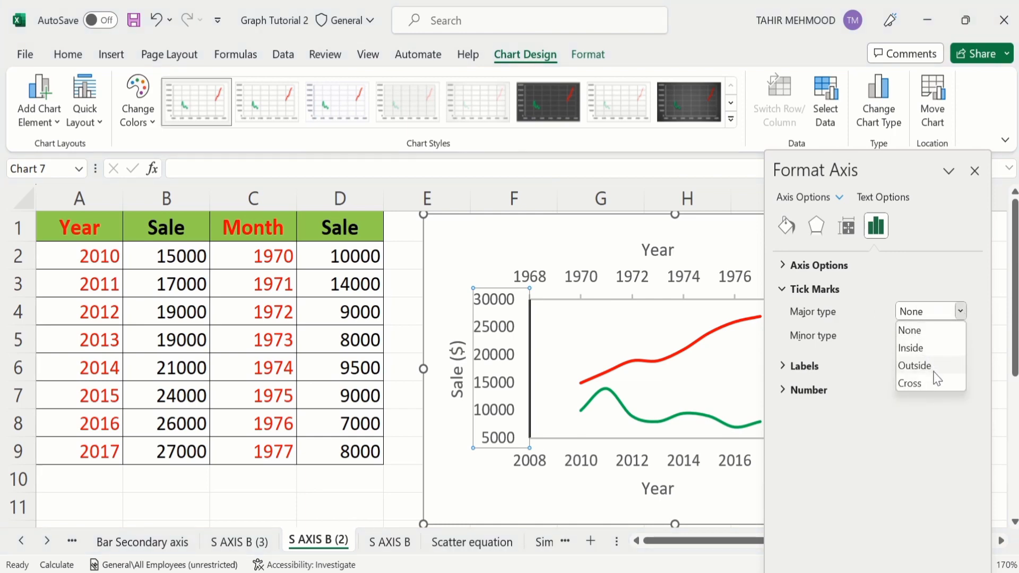
click(914, 366)
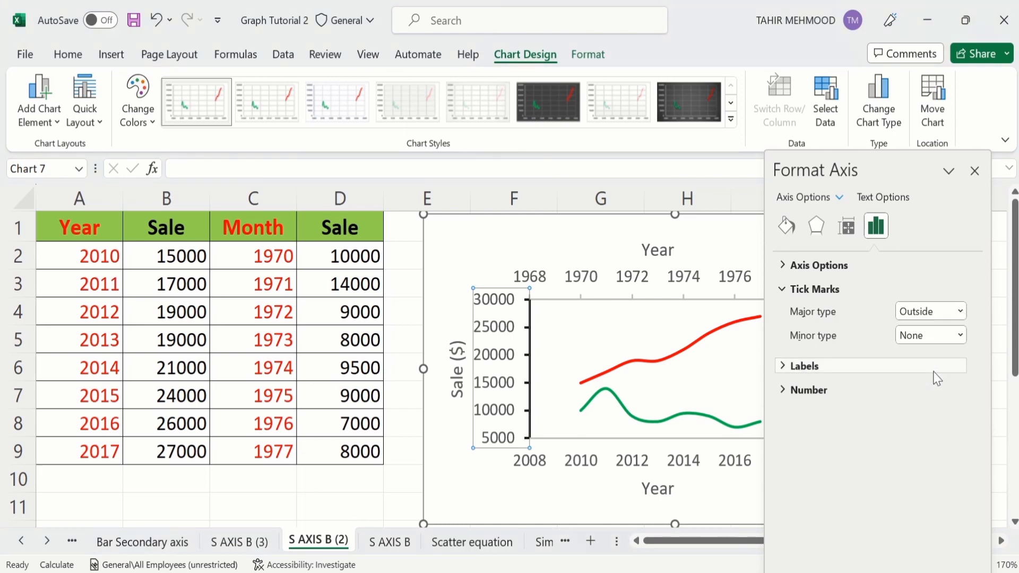
click(963, 338)
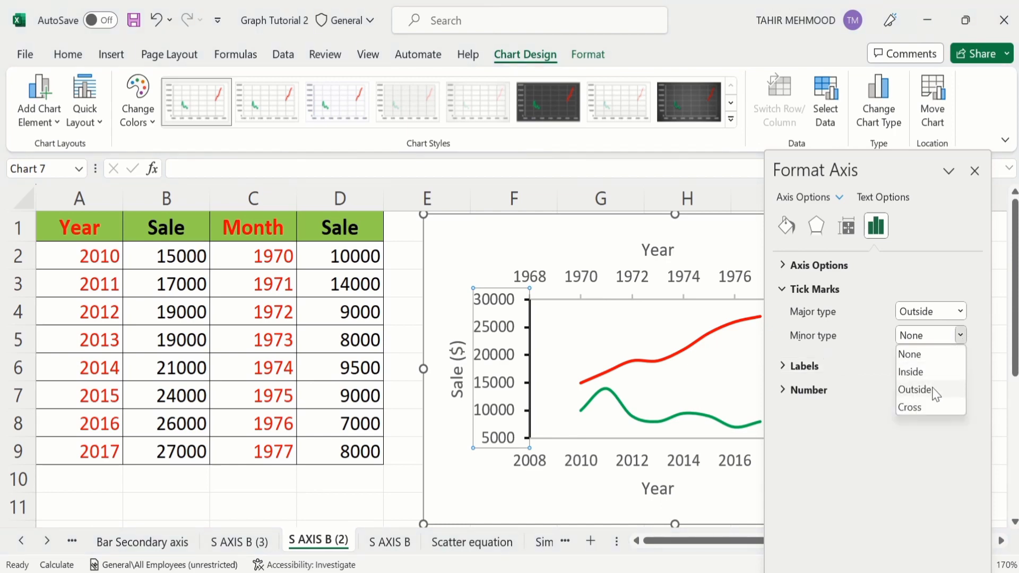
click(914, 390)
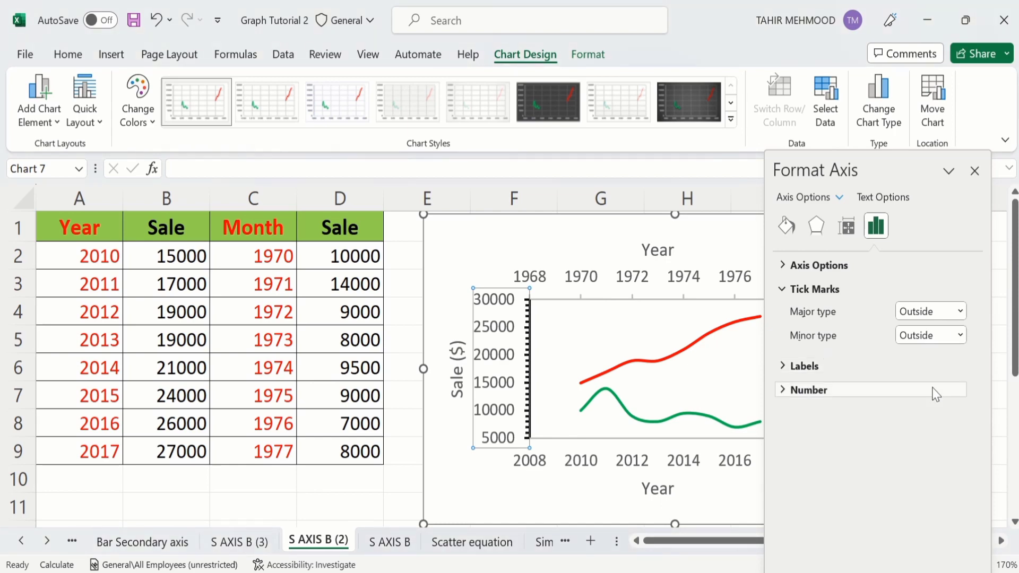
click(975, 171)
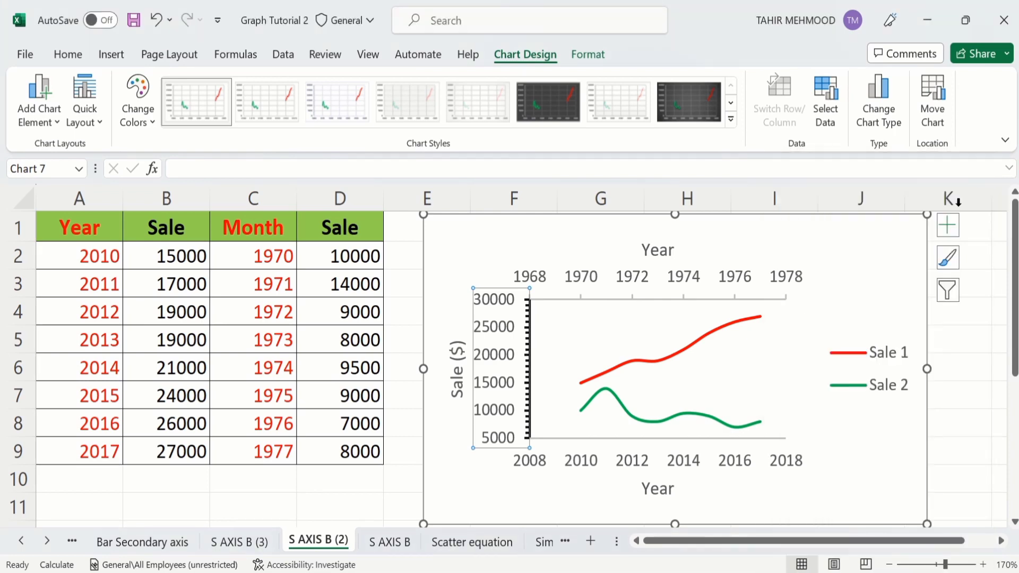
Step: Move the legend into the plot's top-left corner and stretch the plot area wider and taller
click(864, 362)
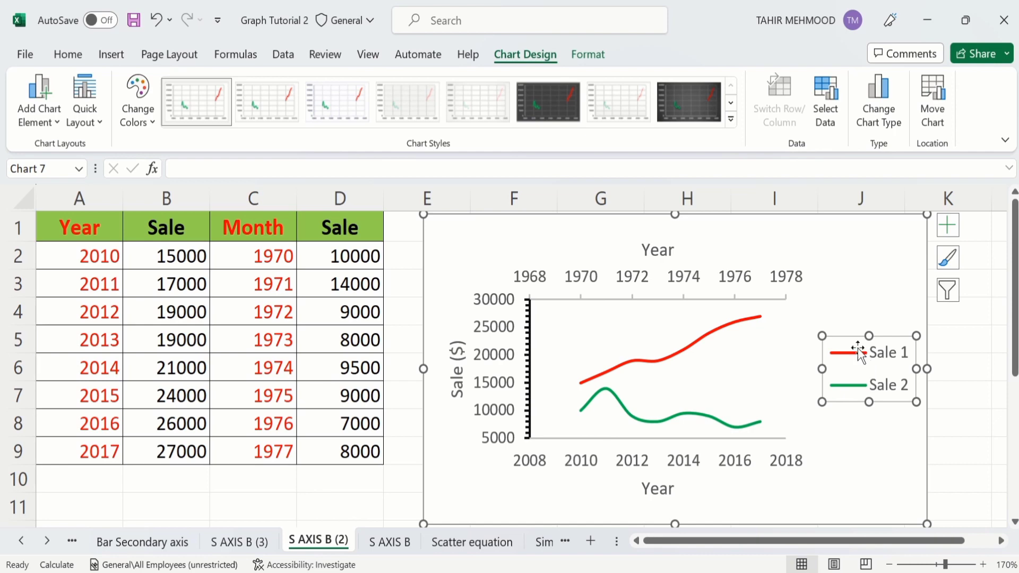
drag(849, 345, 566, 307)
click(778, 333)
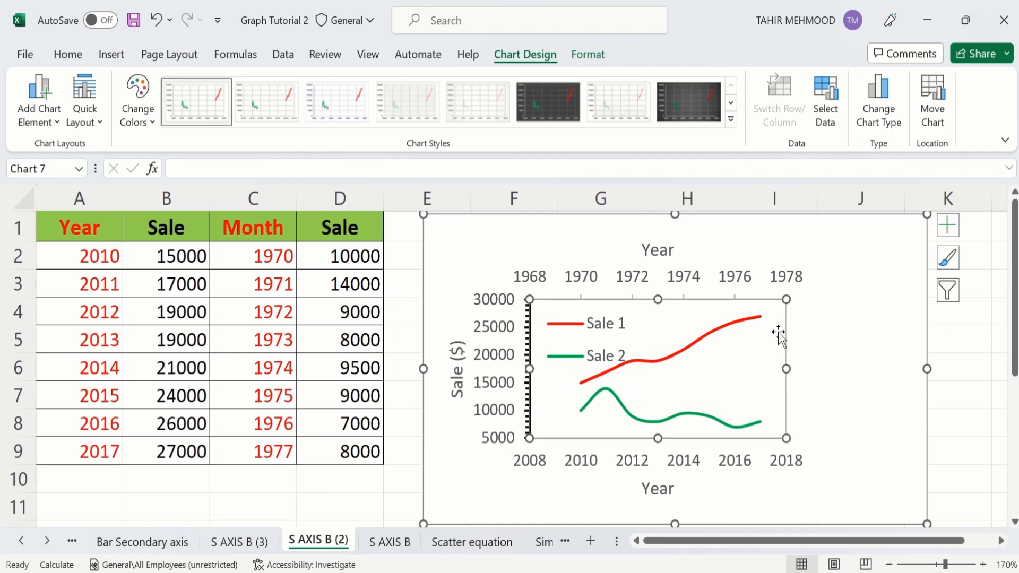
drag(785, 368, 862, 377)
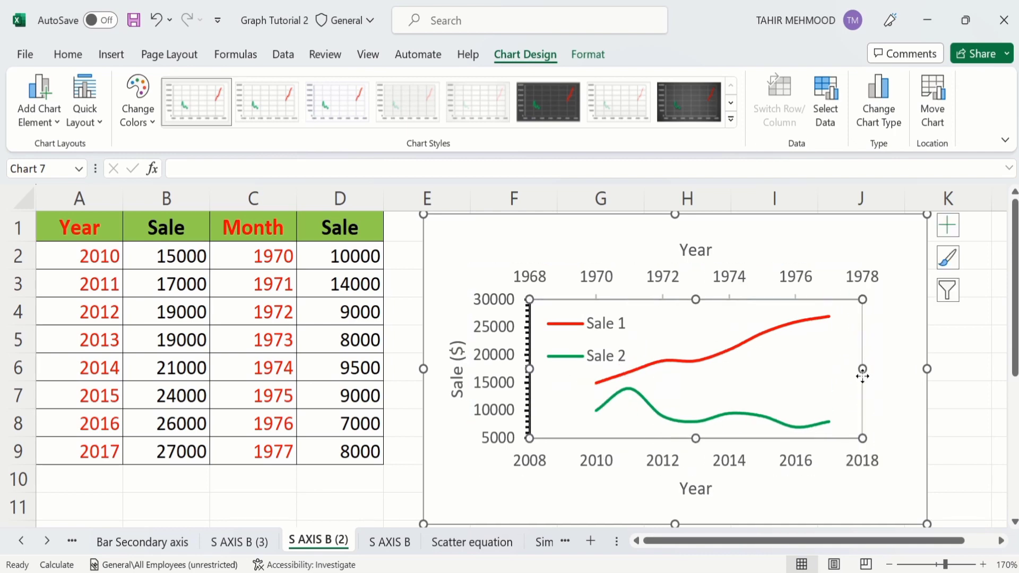
drag(861, 299, 860, 289)
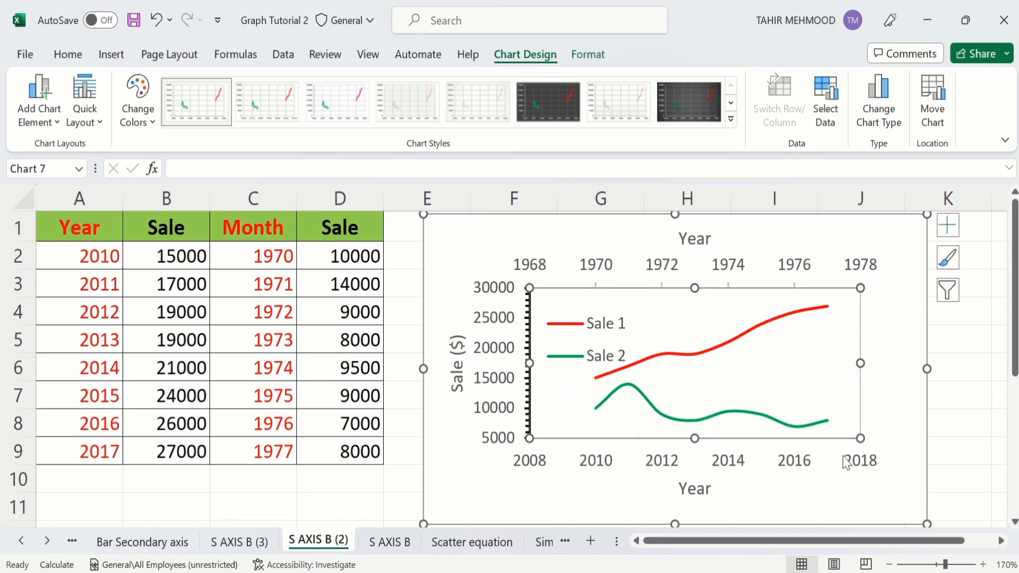
drag(859, 439, 868, 450)
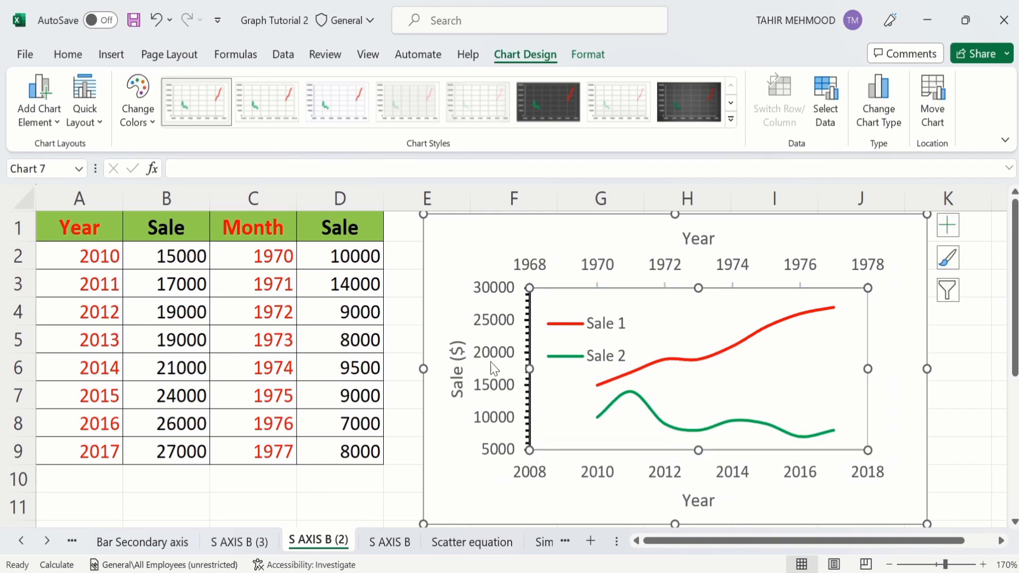
click(493, 326)
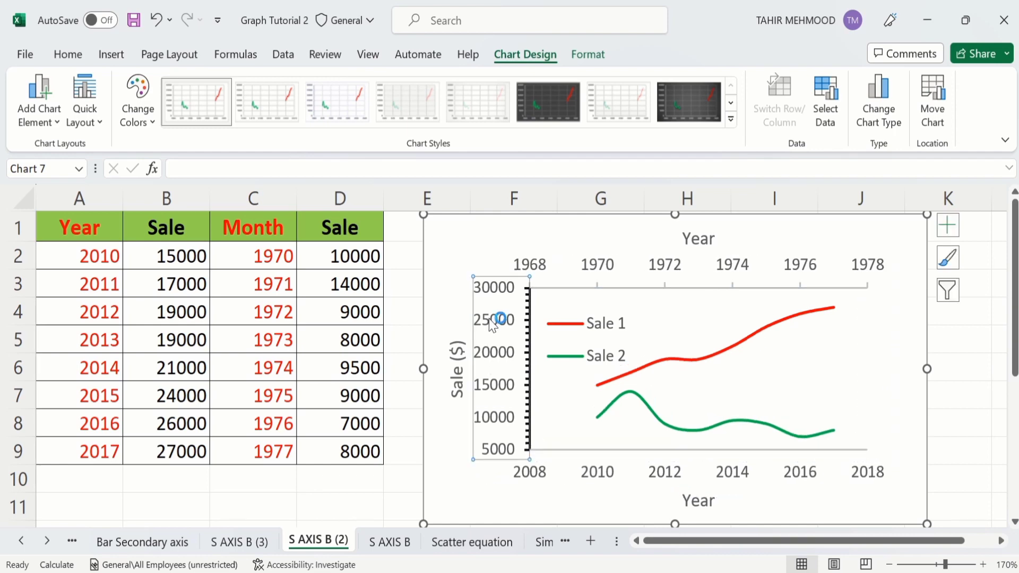
Step: Make the Sale ($) axis title black and bold
click(70, 55)
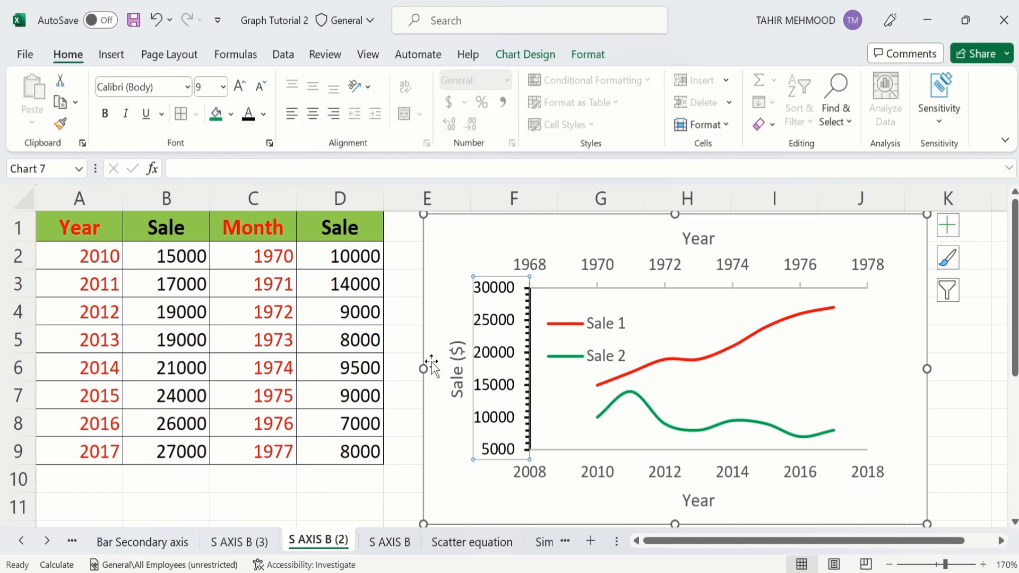
click(457, 367)
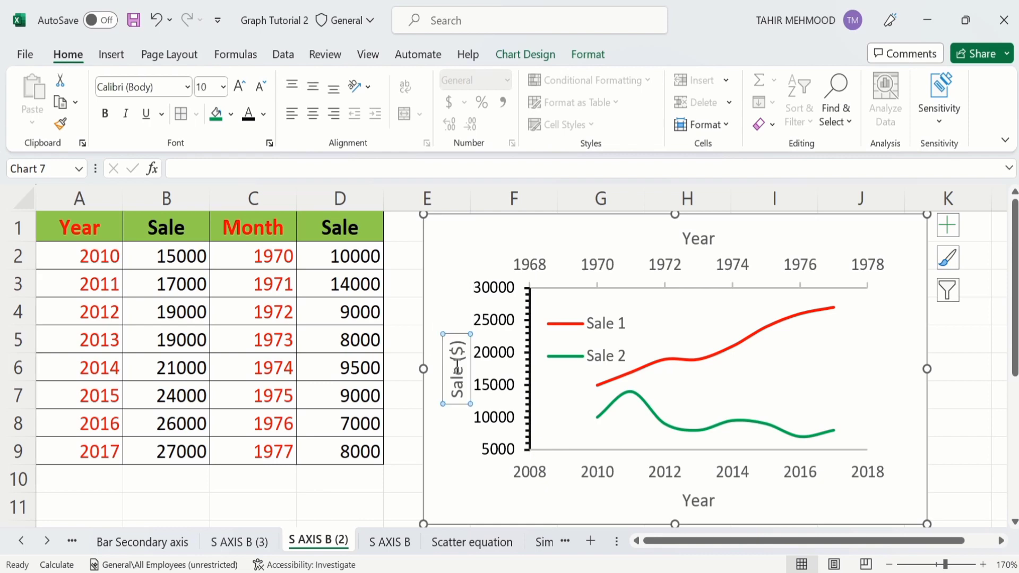
click(247, 120)
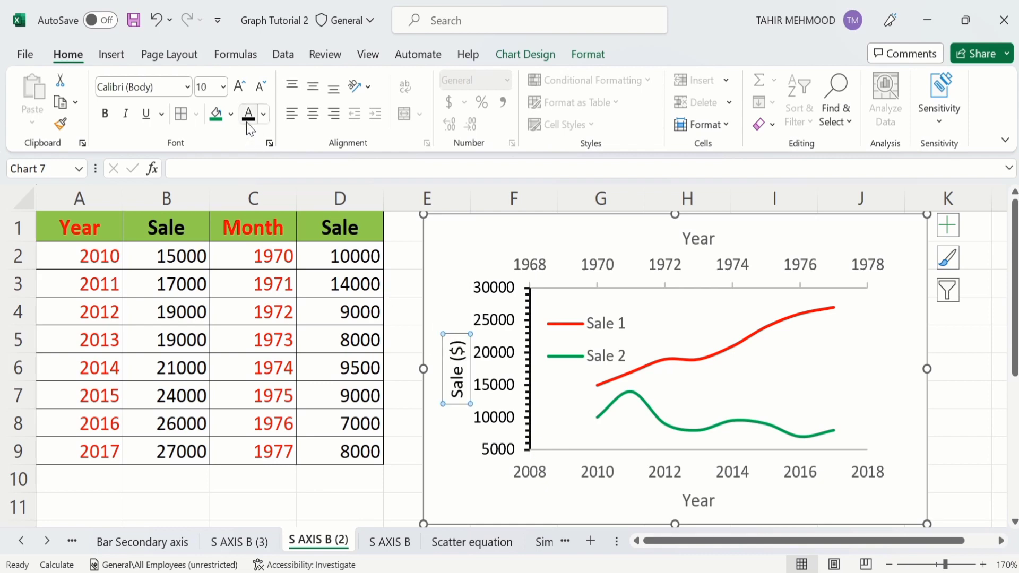
click(104, 116)
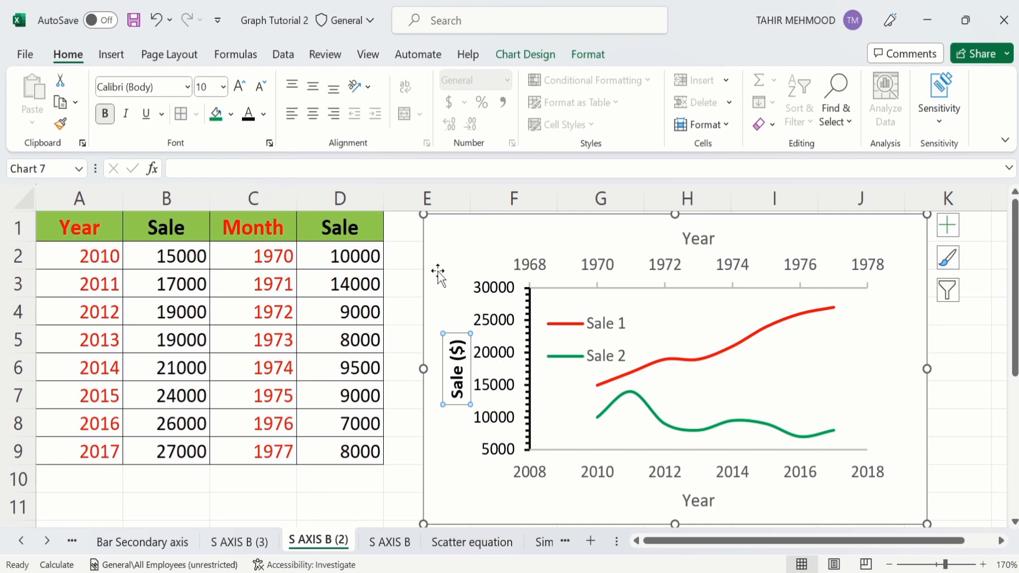
click(402, 325)
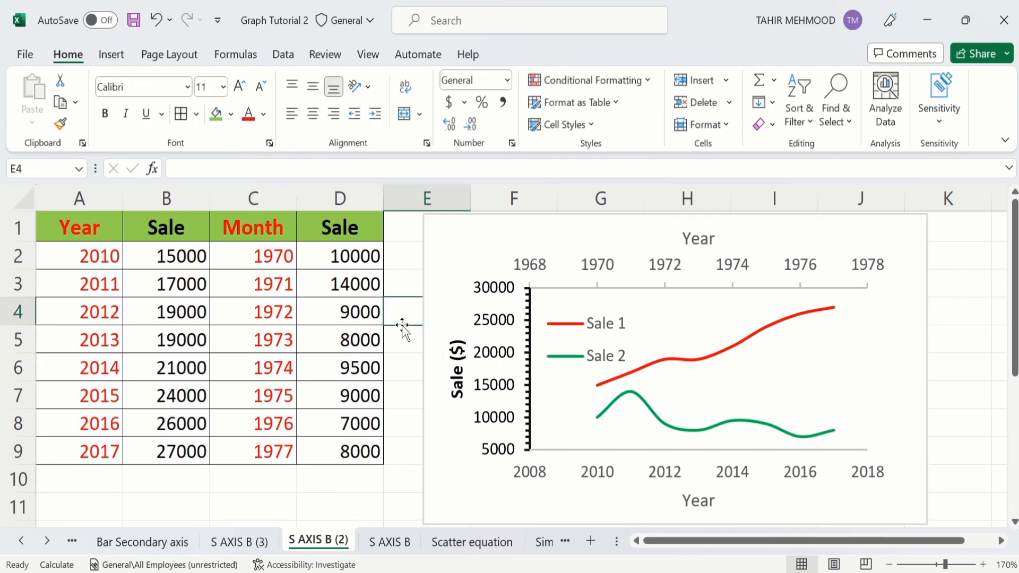
Step: Copy the Sale ($) title's bold formatting onto the top and bottom Year titles with Format Painter
click(457, 366)
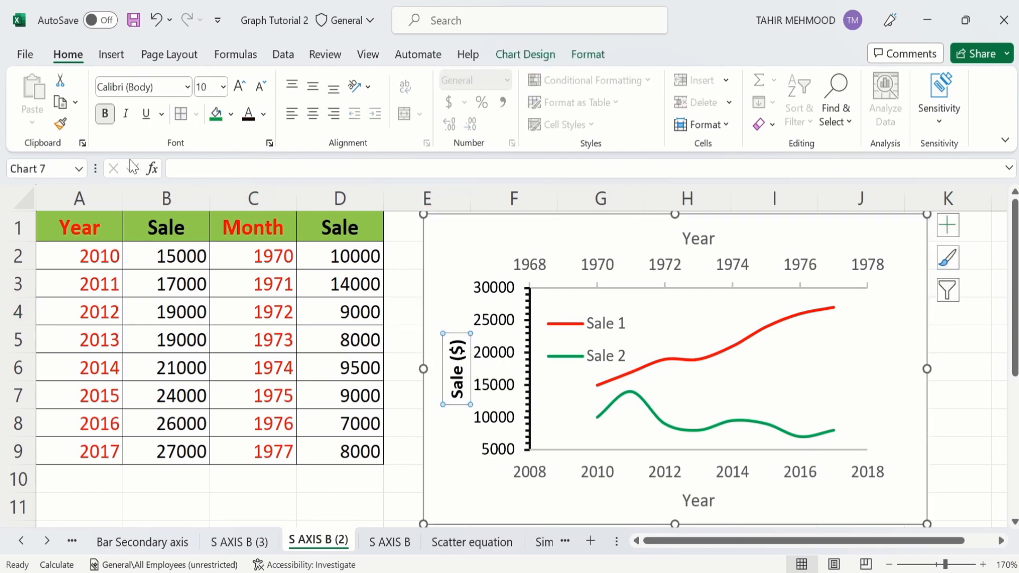
click(61, 124)
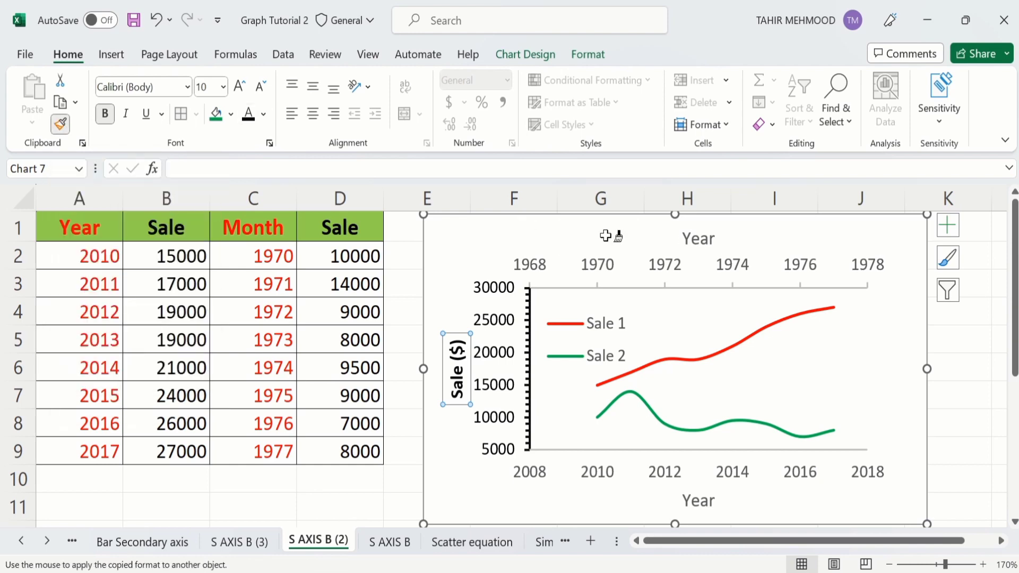
click(687, 240)
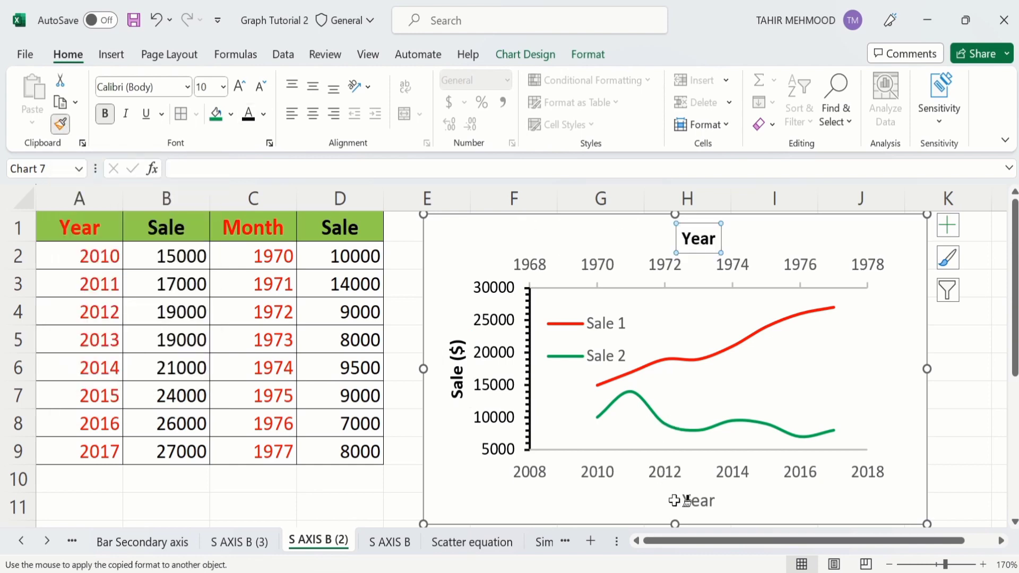
click(694, 504)
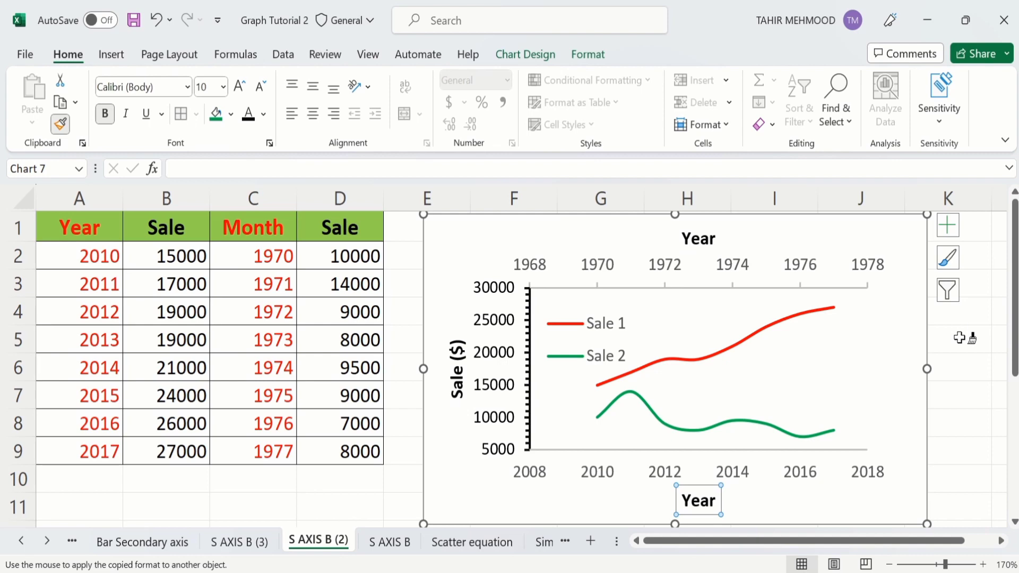
key(Escape)
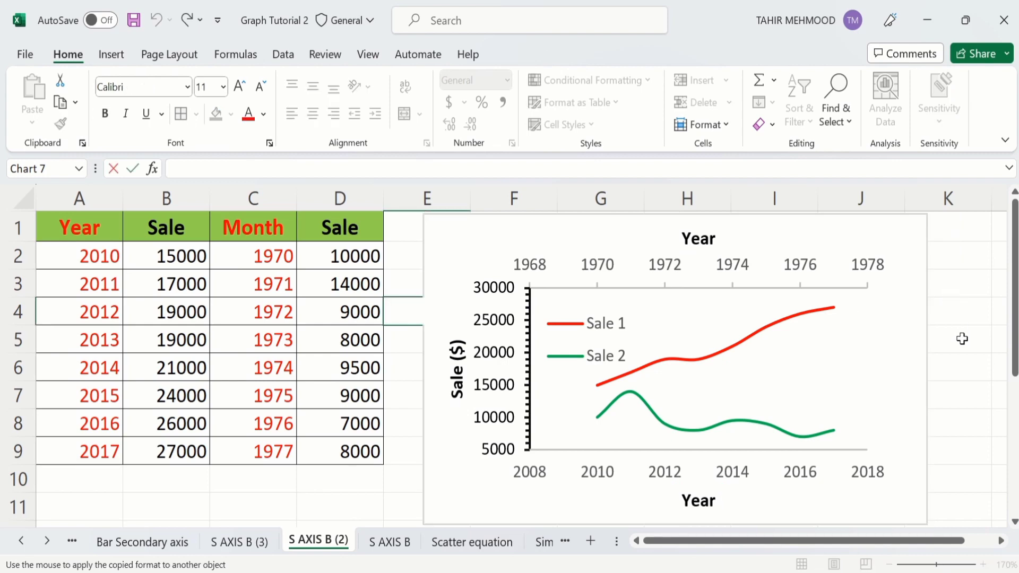
Step: Copy the vertical axis label formatting onto the top 1970s axis and the bottom year axis
click(494, 291)
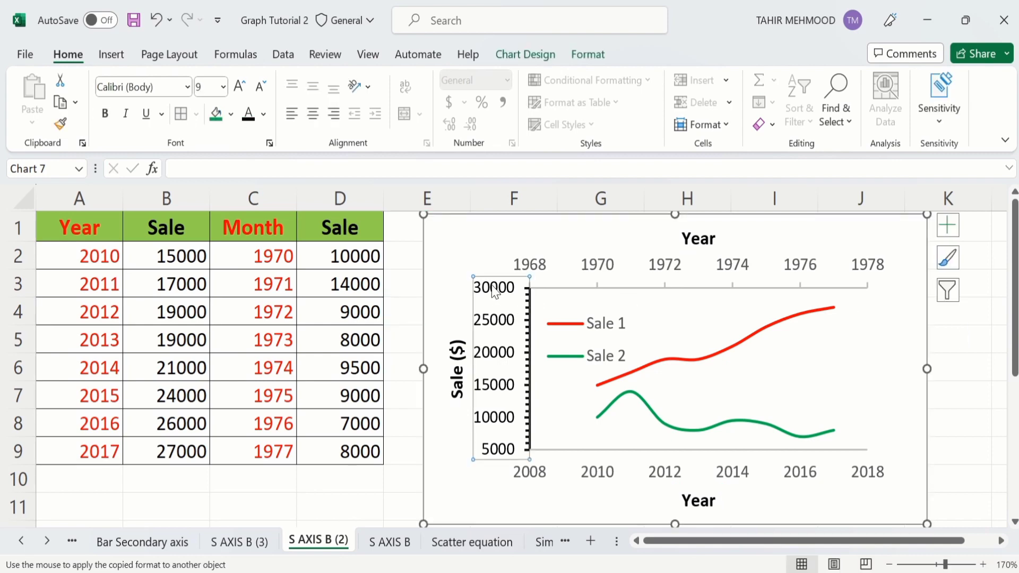
click(60, 126)
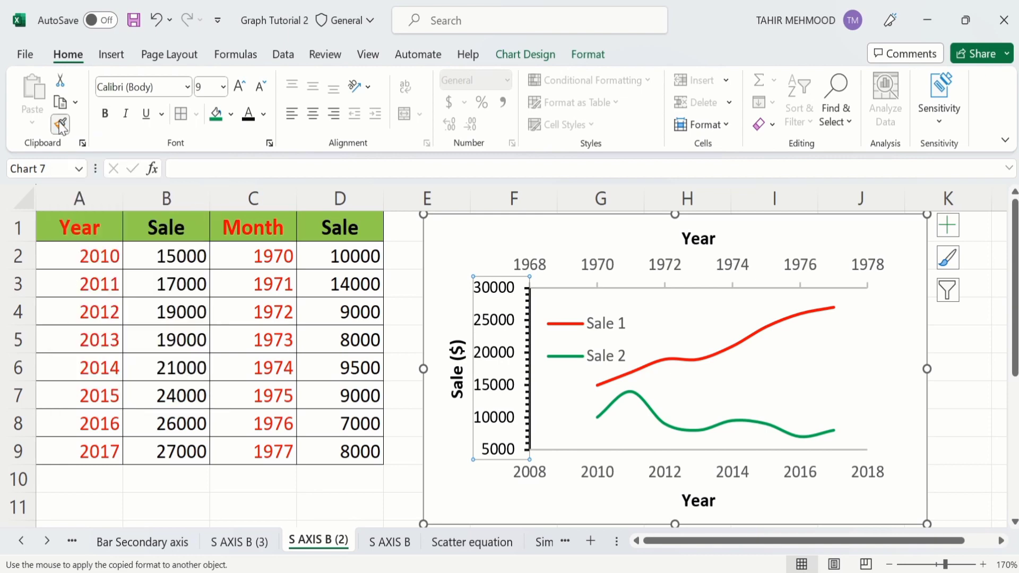
click(595, 266)
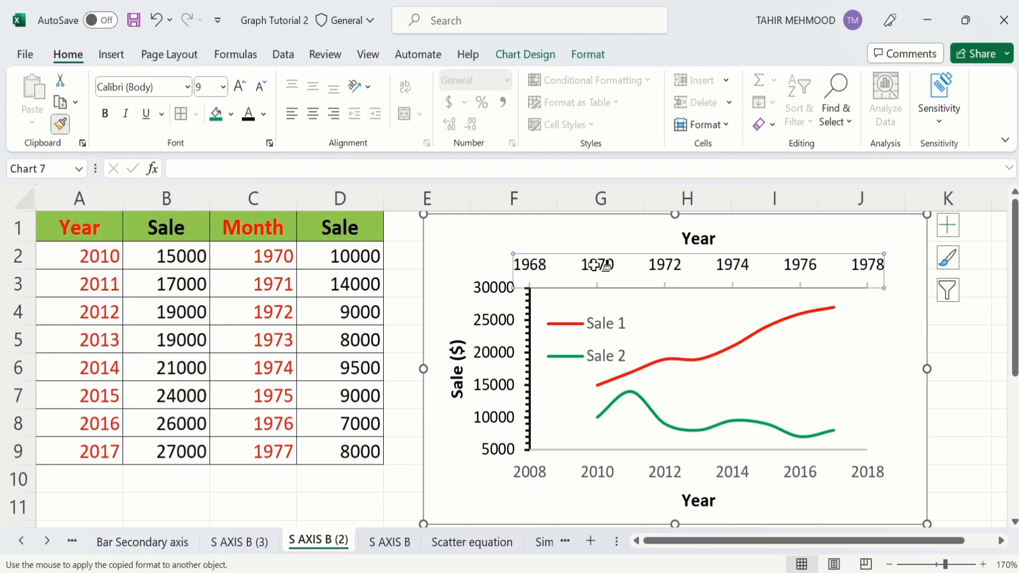
click(595, 475)
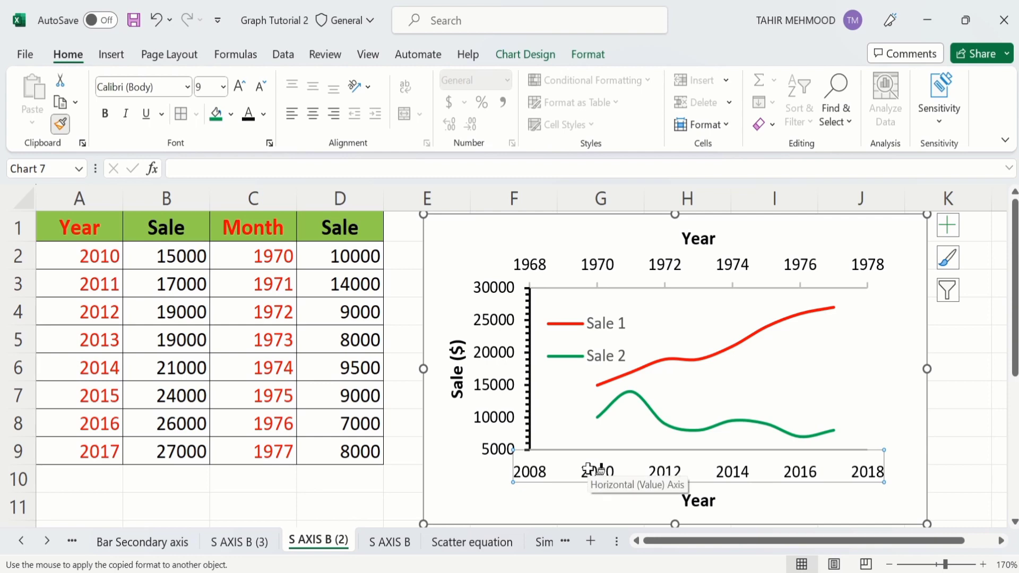
key(Escape)
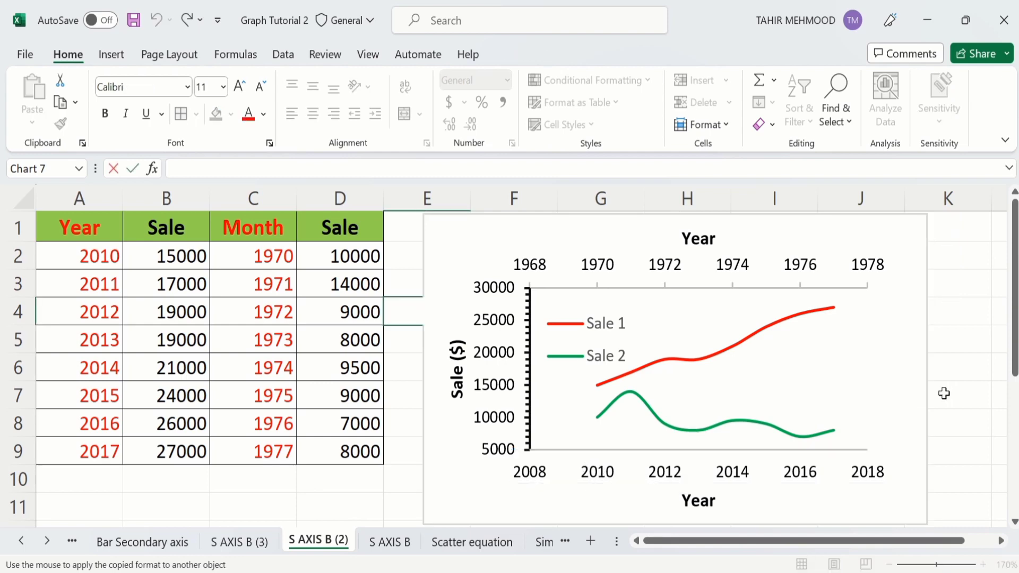
Step: Bring up the formatting options for the bottom year axis
click(944, 393)
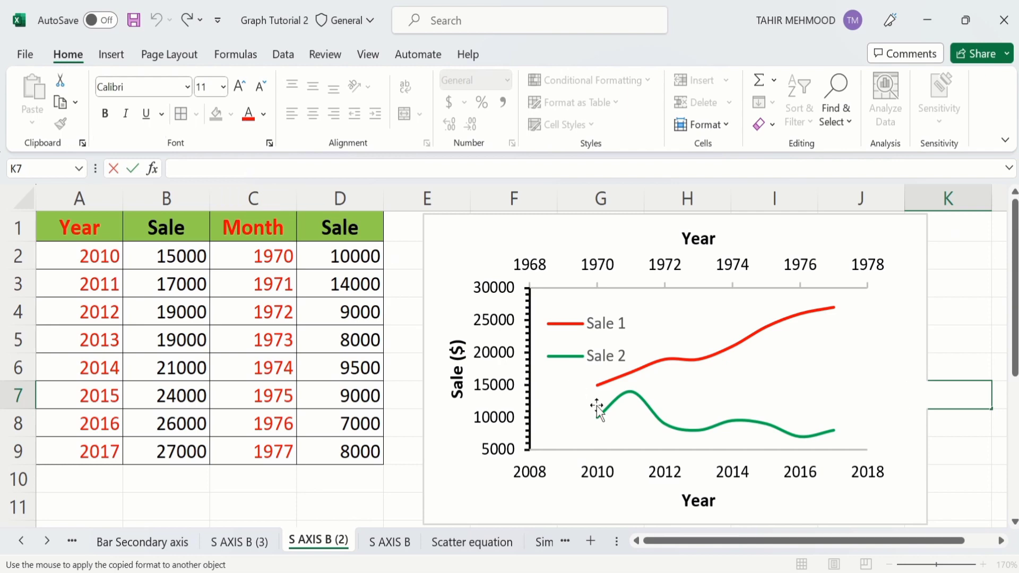
click(598, 477)
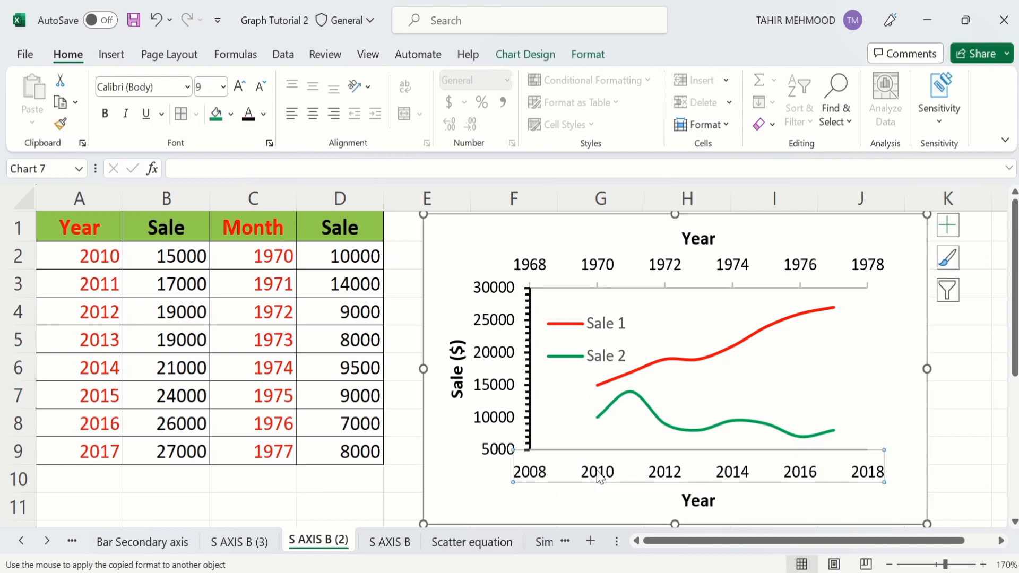
right_click(599, 477)
Step: Make the bottom year axis line solid at 1.25 pt width
click(644, 456)
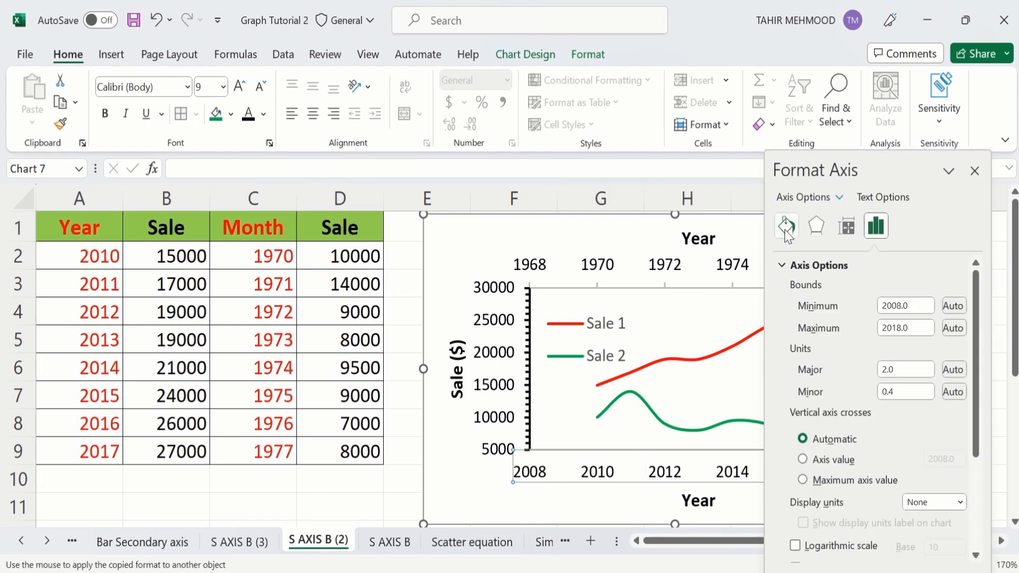
click(784, 231)
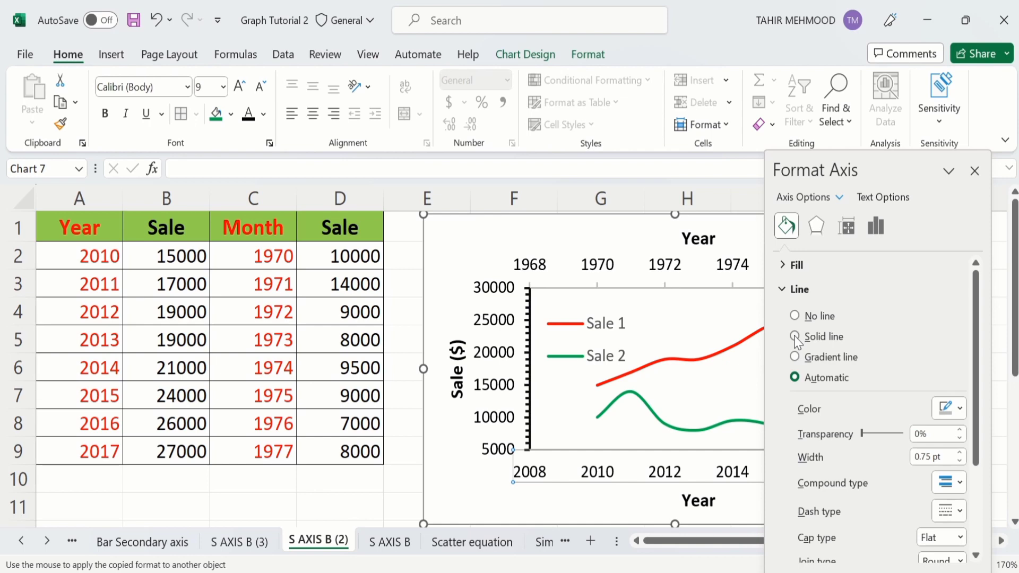
click(794, 336)
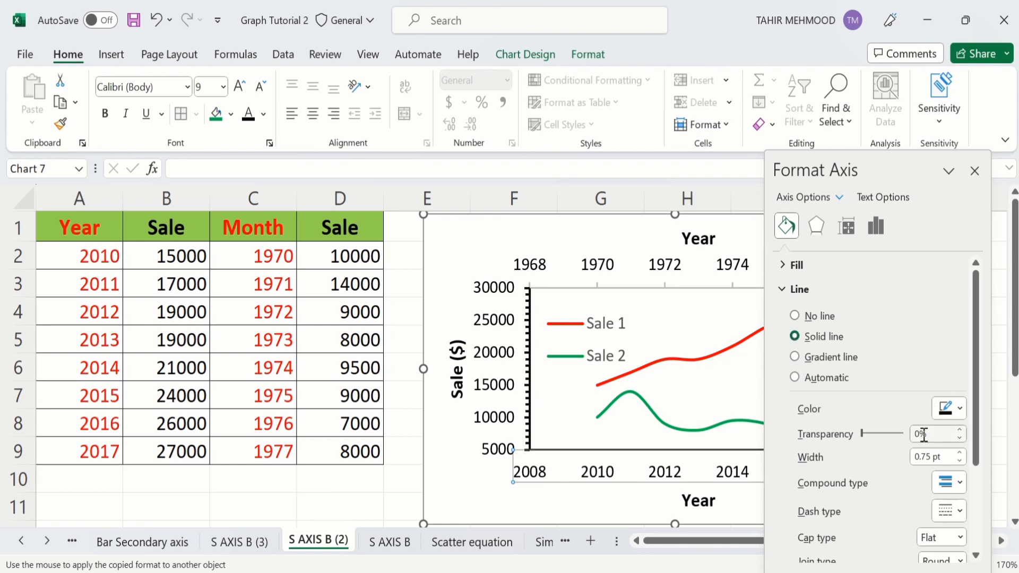
click(961, 453)
click(960, 452)
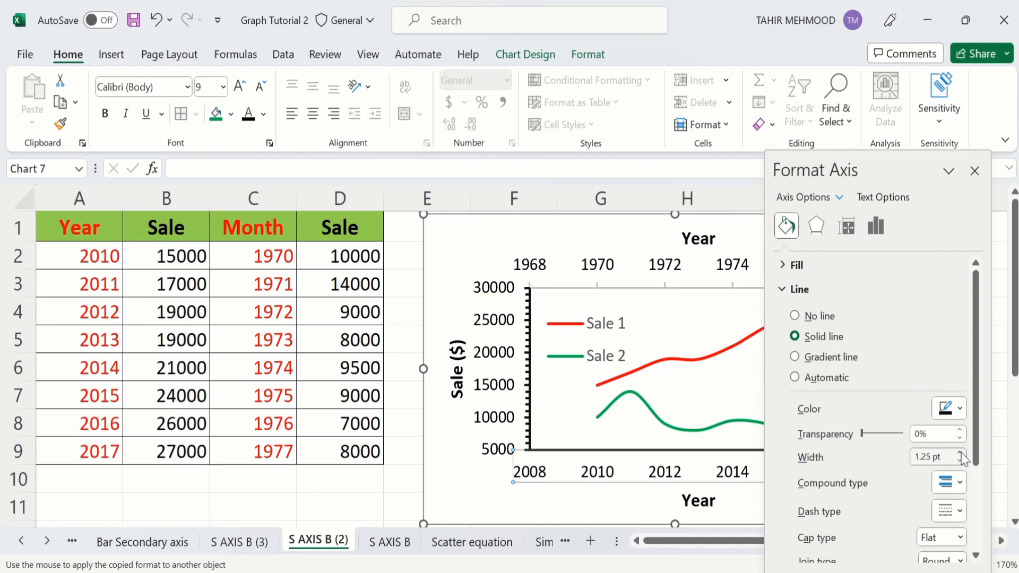
Step: Set the bottom year axis major and minor tick marks to Outside
click(875, 224)
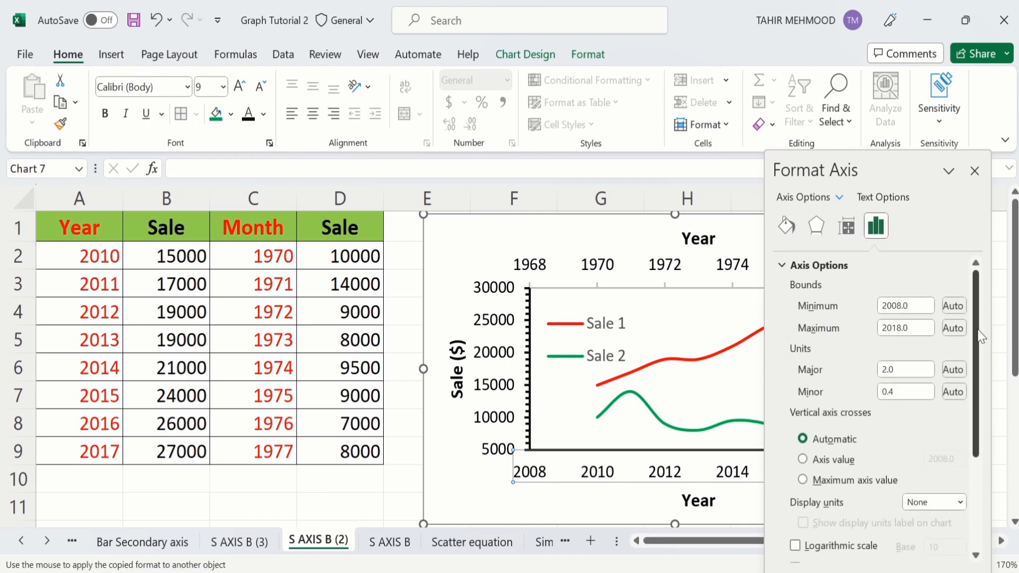
drag(981, 338, 990, 450)
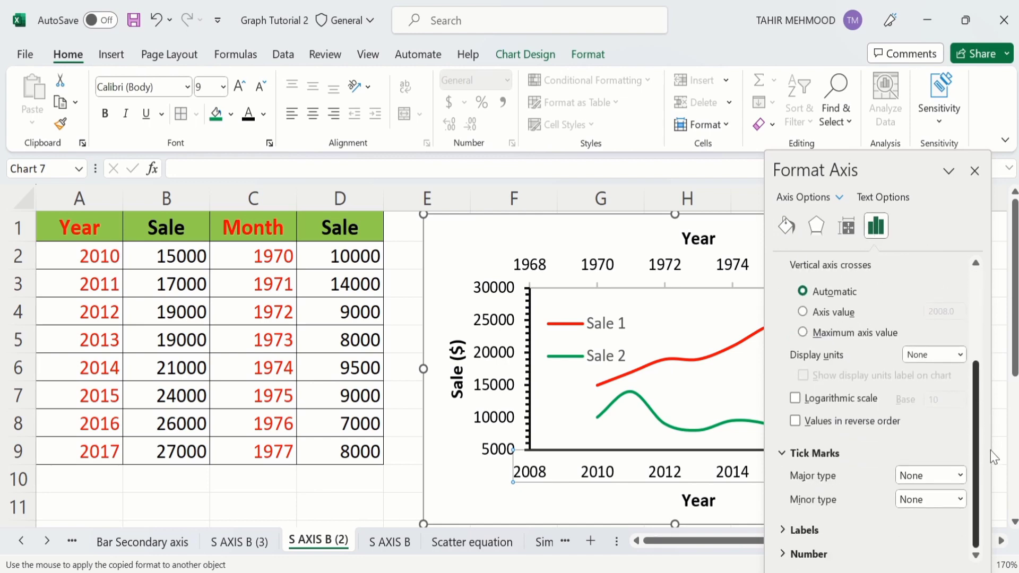
click(961, 475)
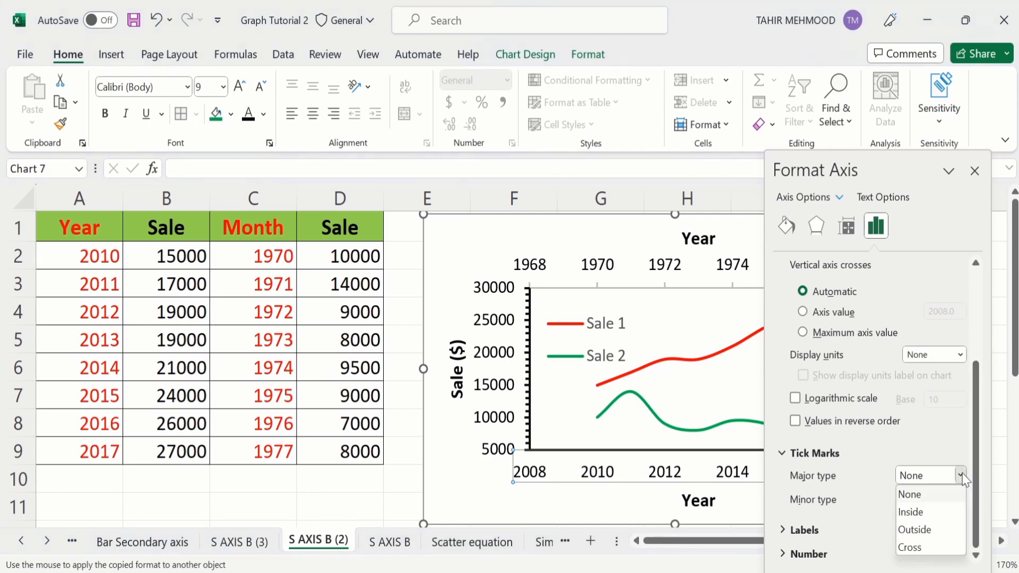
click(931, 528)
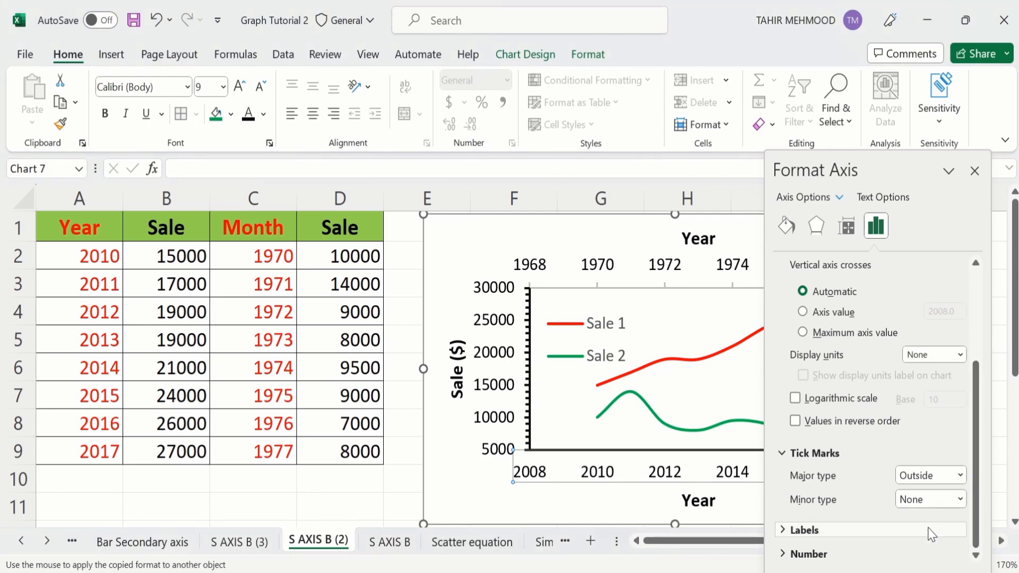
click(961, 499)
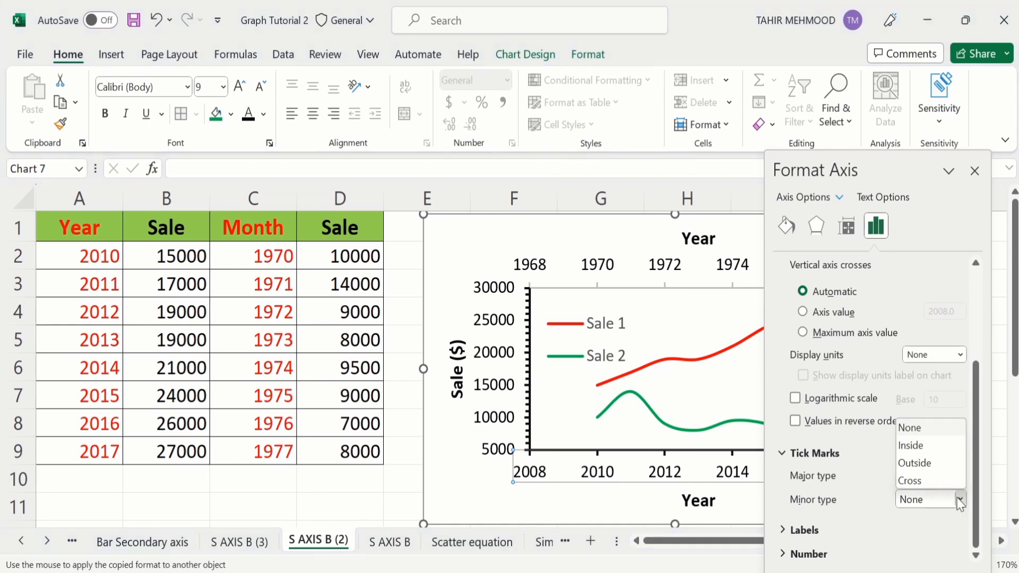
click(926, 466)
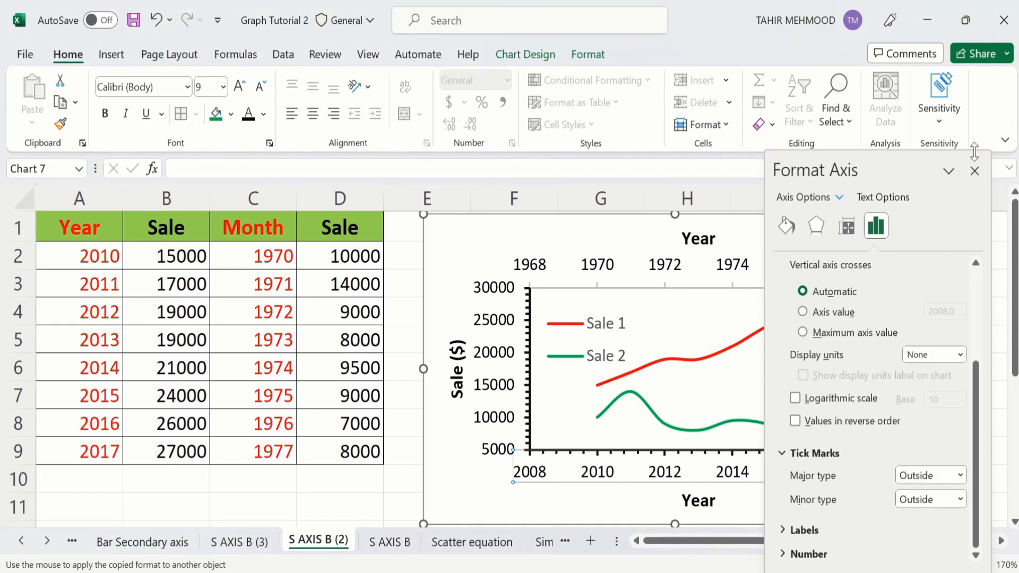
click(973, 171)
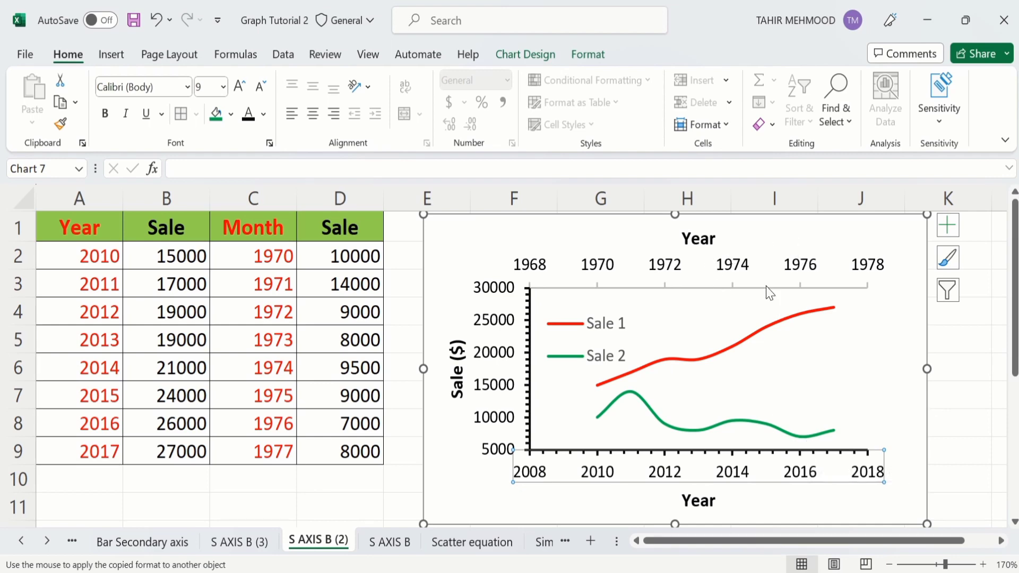
click(751, 284)
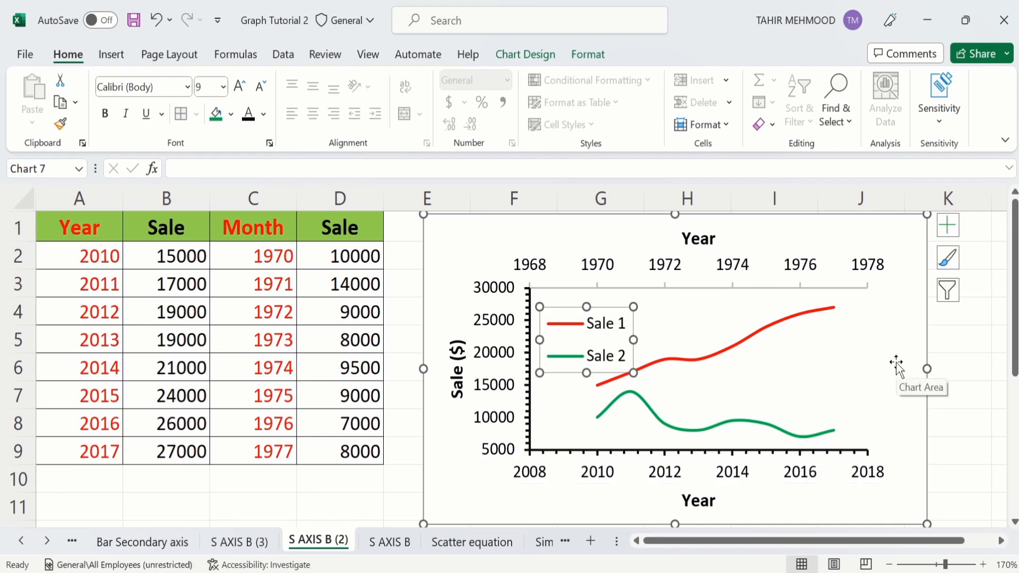